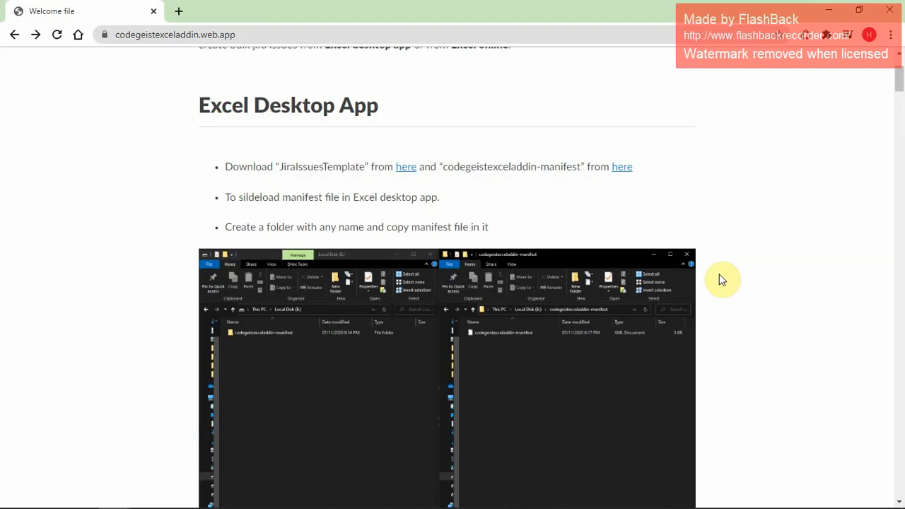
Review the Excel Desktop App setup instructions and look inside the codegeistexceladdin-manifest folder on Local Disk (E:).
scroll(721, 279, "down", 15)
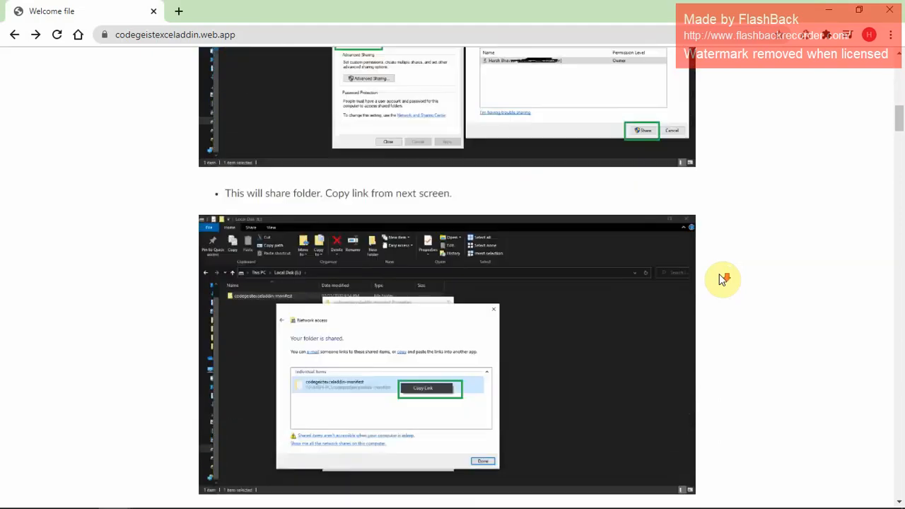
scroll(721, 279, "down", 3)
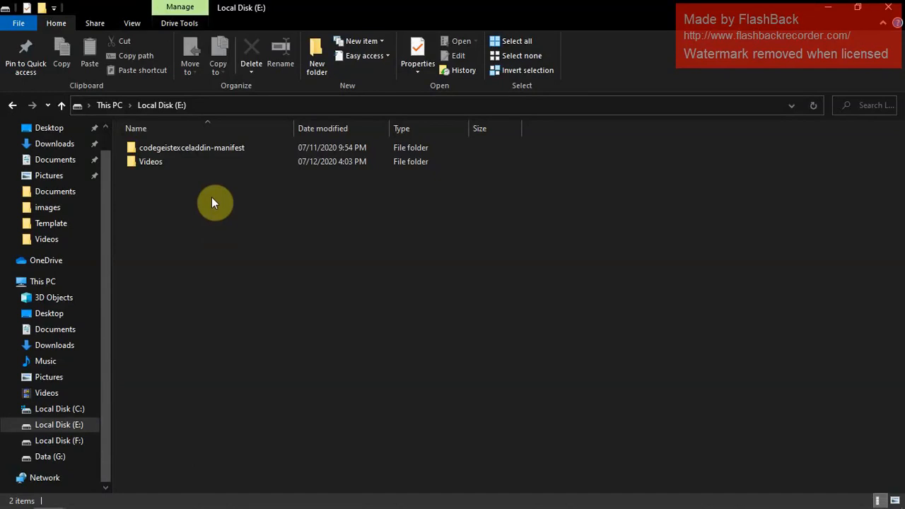
double_click(218, 150)
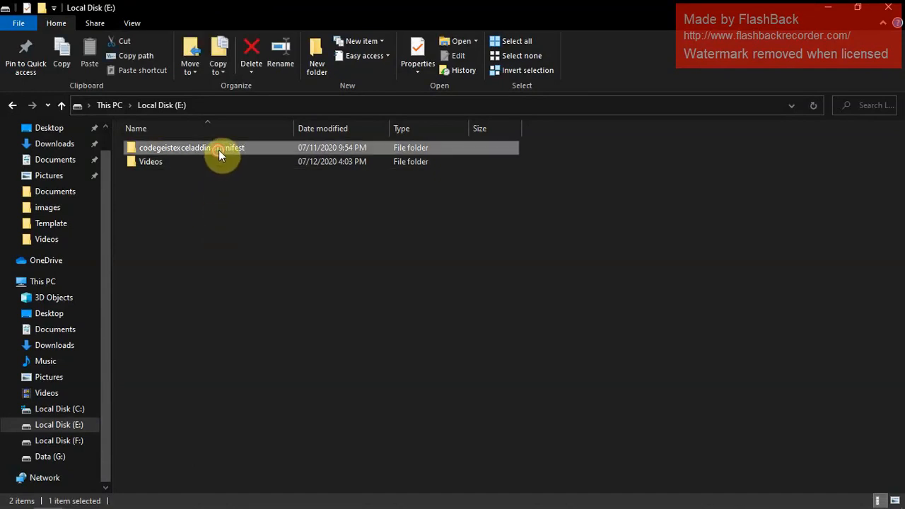
left_click(154, 105)
Share the codegeistexceladdin-manifest folder on the network through its properties, keeping only the owner in the sharing list.
right_click(170, 145)
left_click(226, 484)
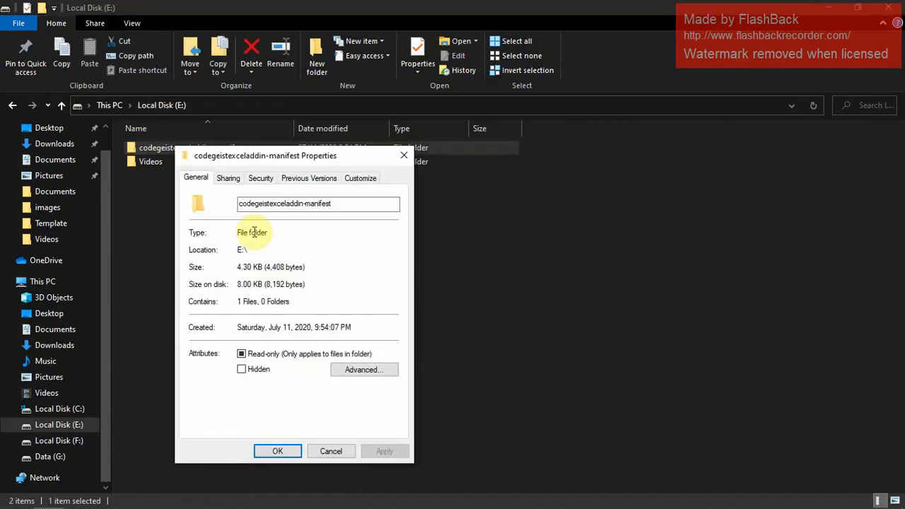
left_click(233, 179)
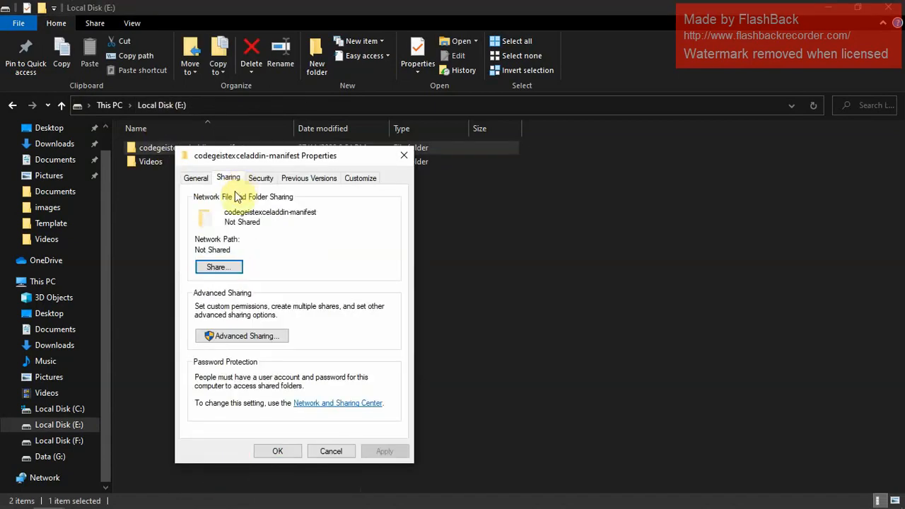
left_click(226, 266)
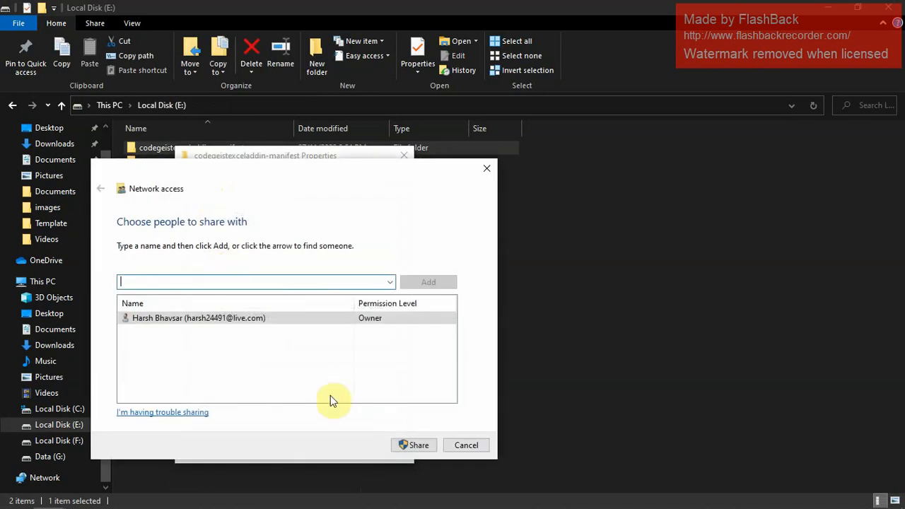
left_click(416, 446)
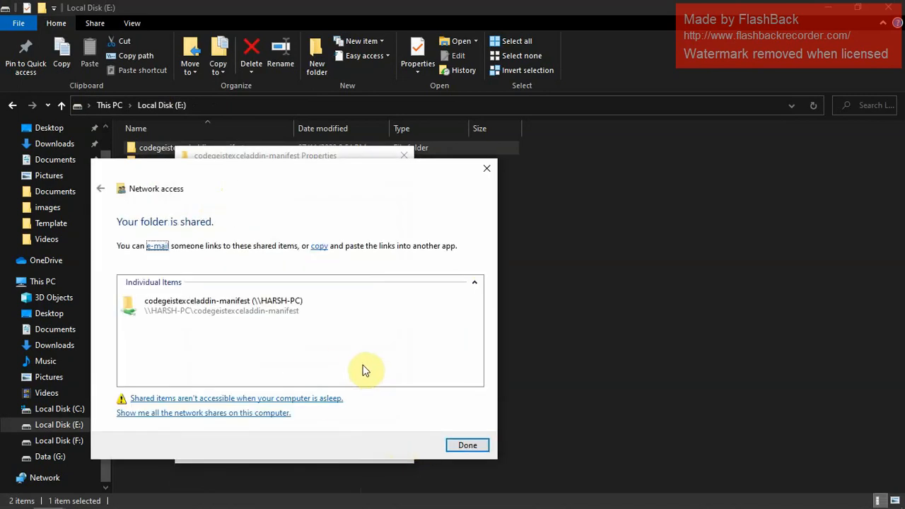
Copy the network link of the shared codegeistexceladdin-manifest folder and close the sharing and properties dialogs.
right_click(290, 308)
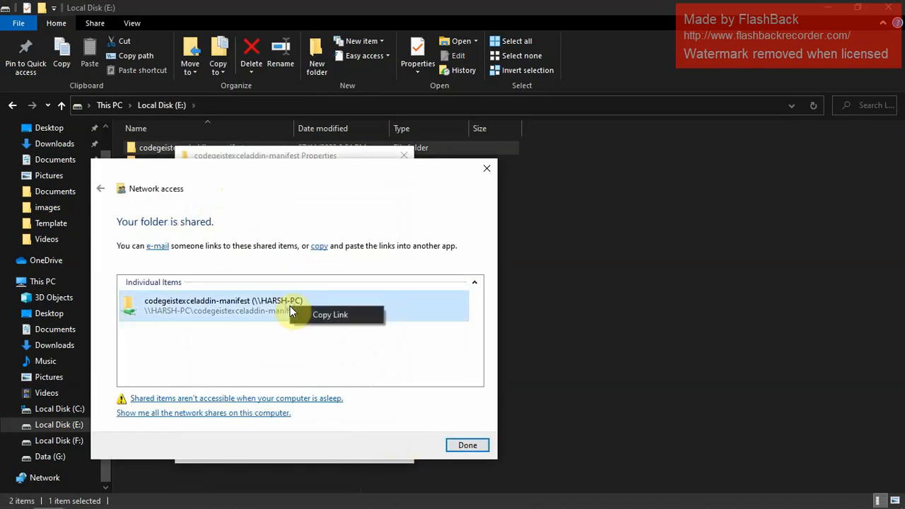
left_click(325, 314)
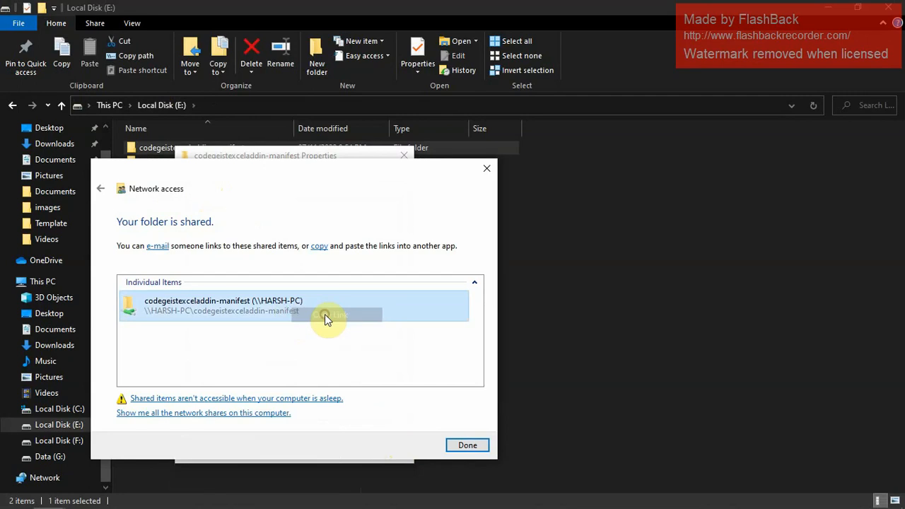
left_click(458, 444)
left_click(280, 453)
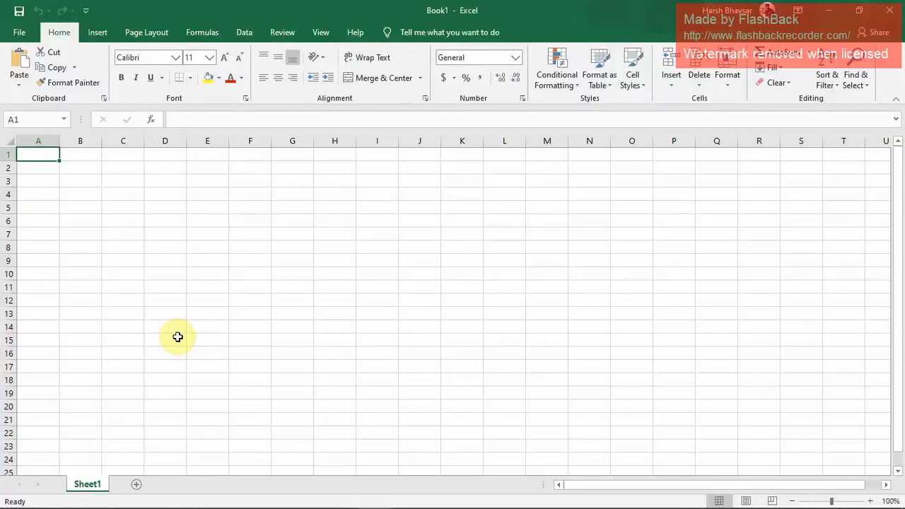
In Excel's Trust Center, add the copied codegeistexceladdin-manifest share link as a trusted add-in catalog, keeping only its file:// address.
left_click(20, 33)
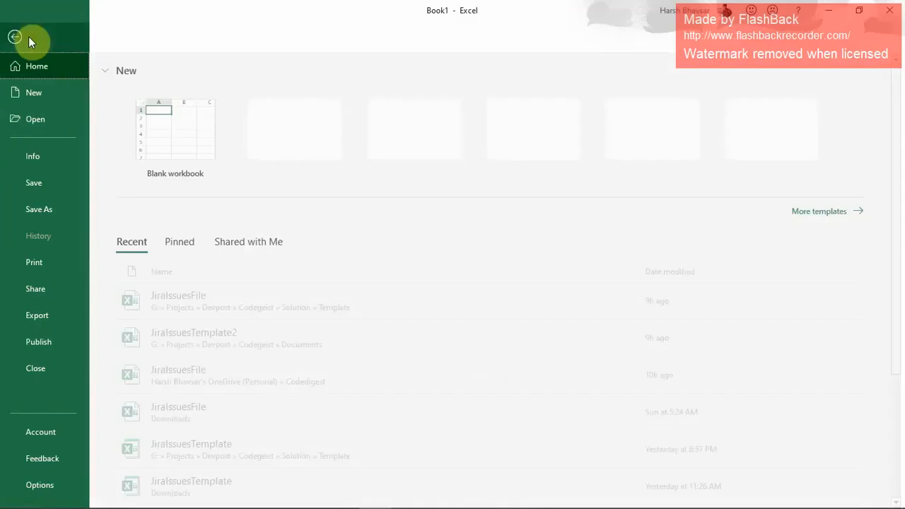
left_click(43, 484)
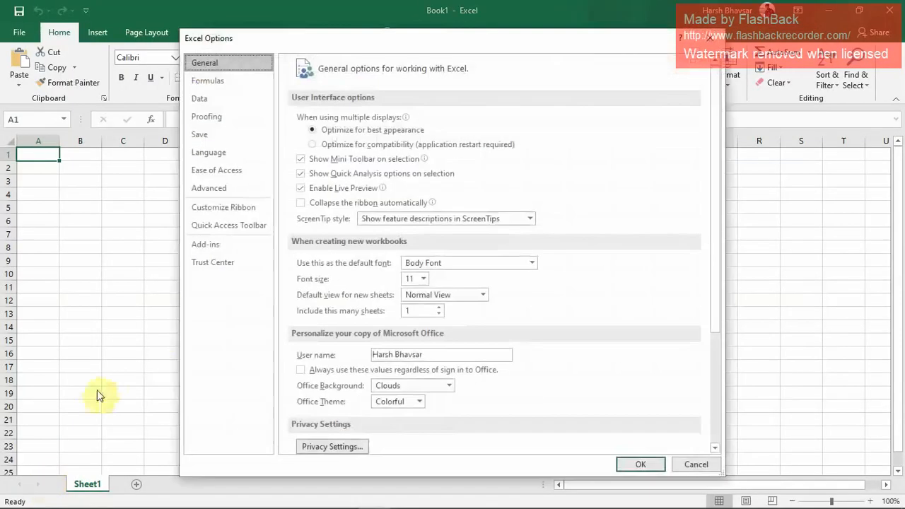
left_click(214, 263)
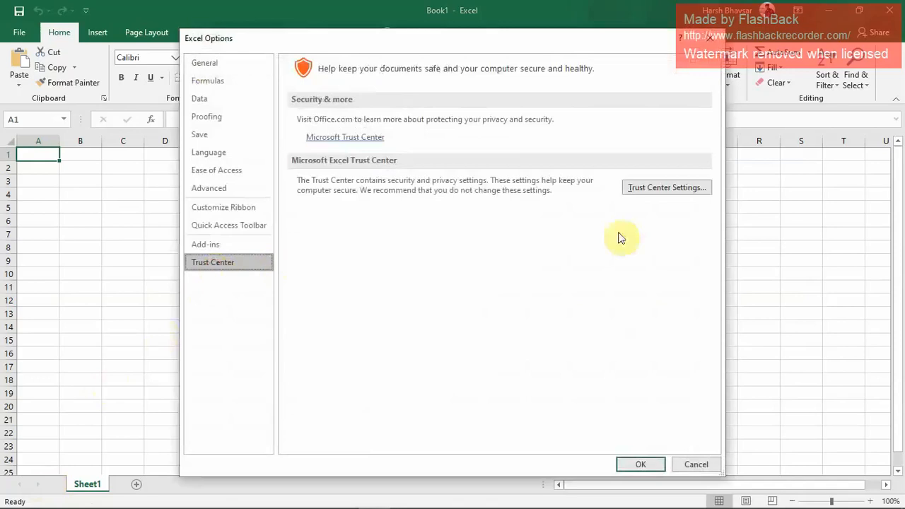
left_click(679, 192)
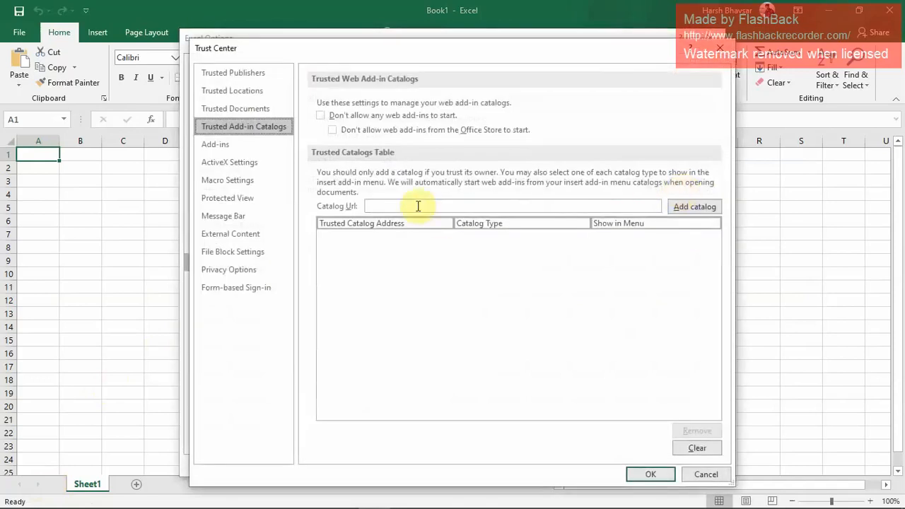
left_click(417, 206)
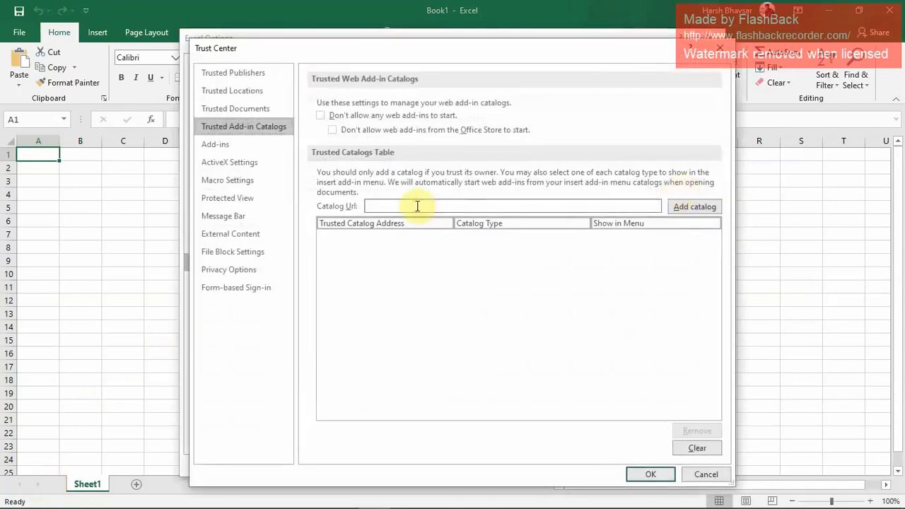
right_click(417, 205)
left_click(438, 245)
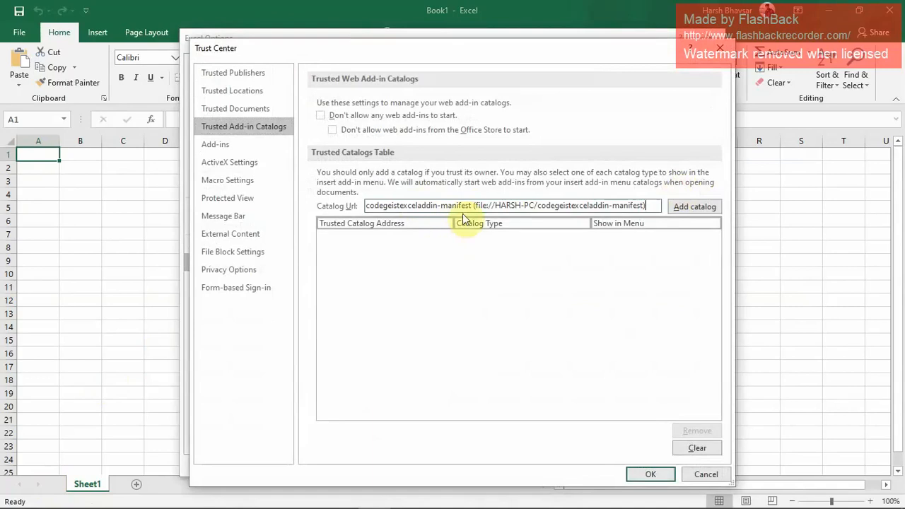
left_click_drag(478, 205, 354, 203)
key("BackSpace")
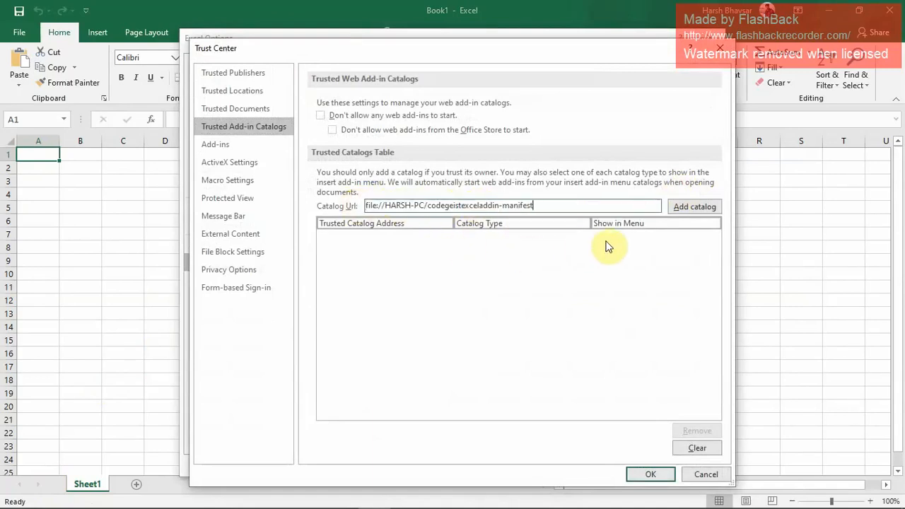
left_click(687, 205)
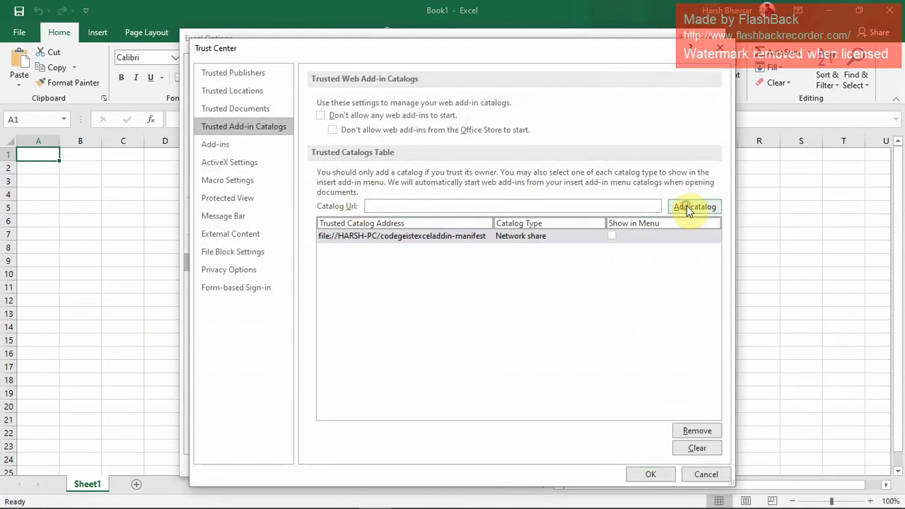
Enable Show in Menu for the codegeistexceladdin-manifest catalog and save the Trust Center settings and Excel options.
left_click(613, 235)
left_click(650, 475)
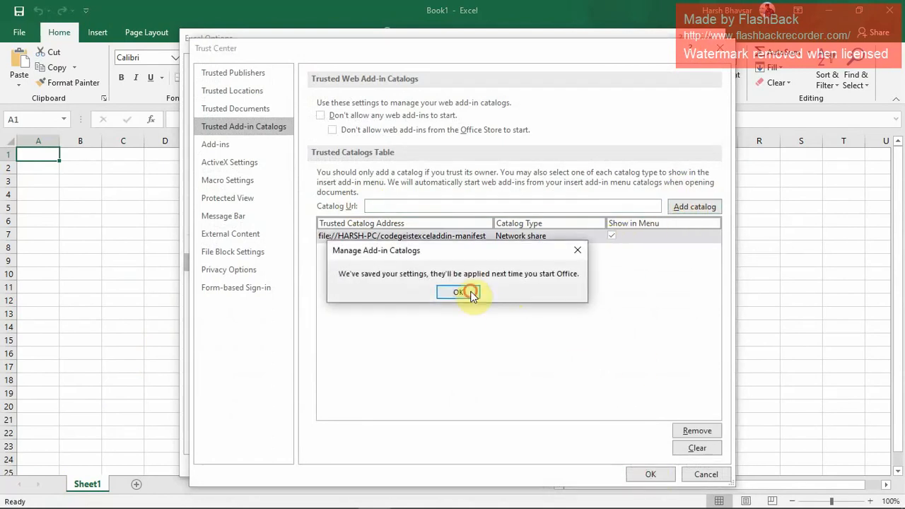
left_click(466, 291)
left_click(641, 465)
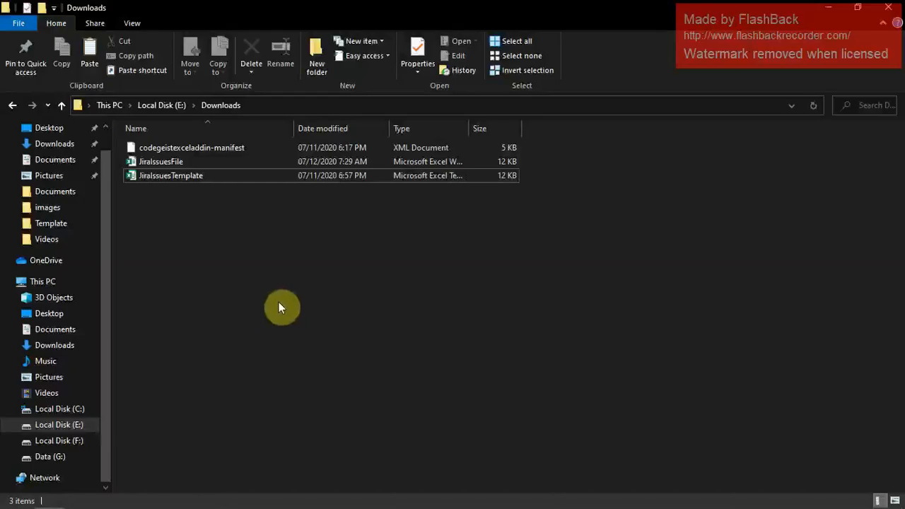
In a workbook opened from JiraIssuesTemplate in Downloads, add the Codegeist Excel Add in from the shared folder and start it.
double_click(206, 177)
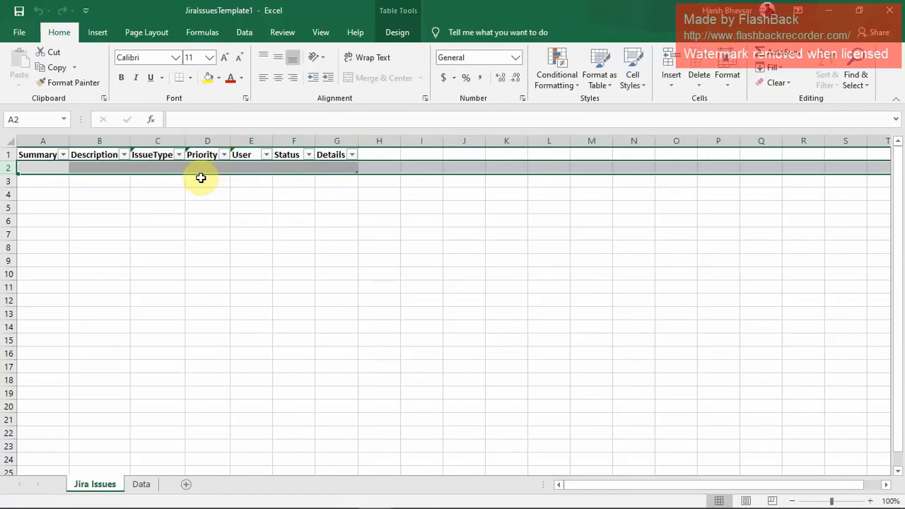
left_click(99, 37)
left_click(219, 79)
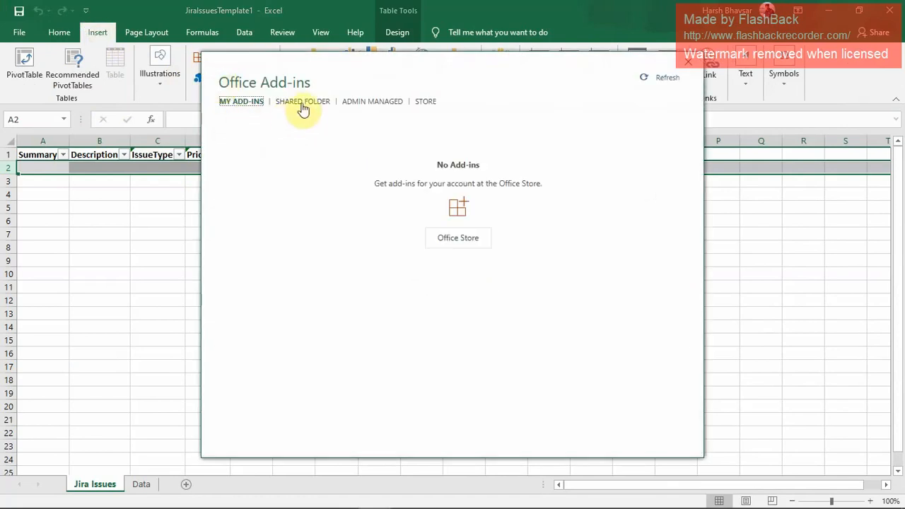
left_click(303, 106)
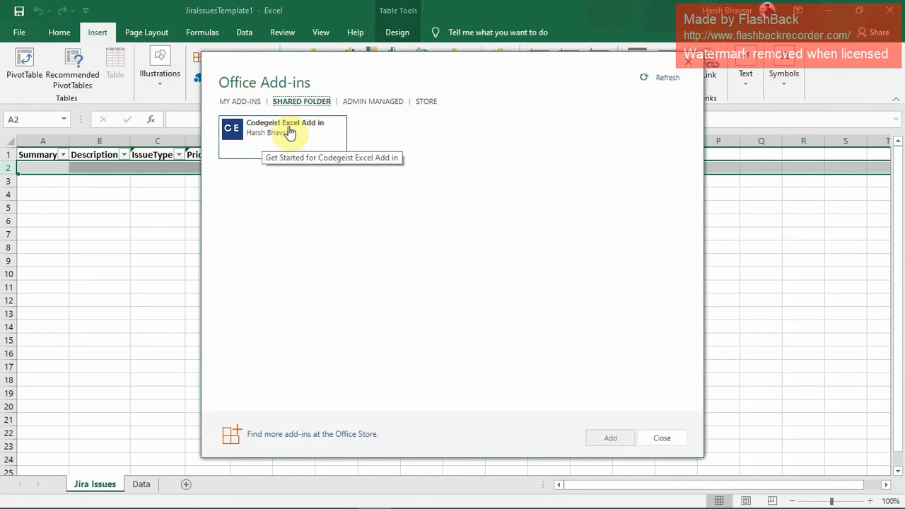
left_click(296, 132)
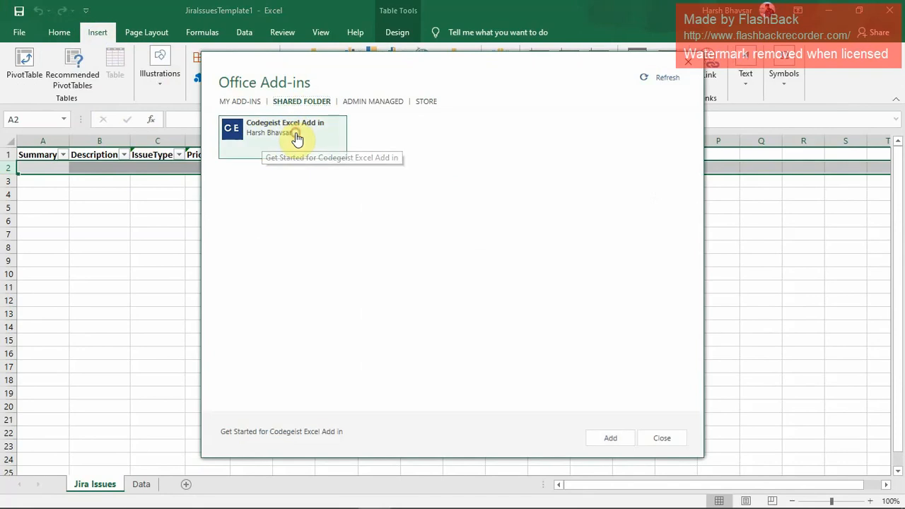
left_click(599, 442)
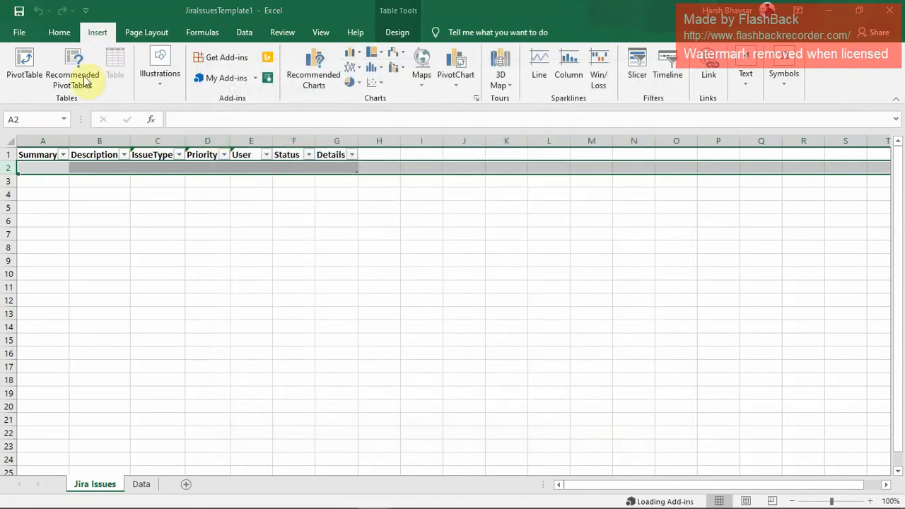
left_click(59, 33)
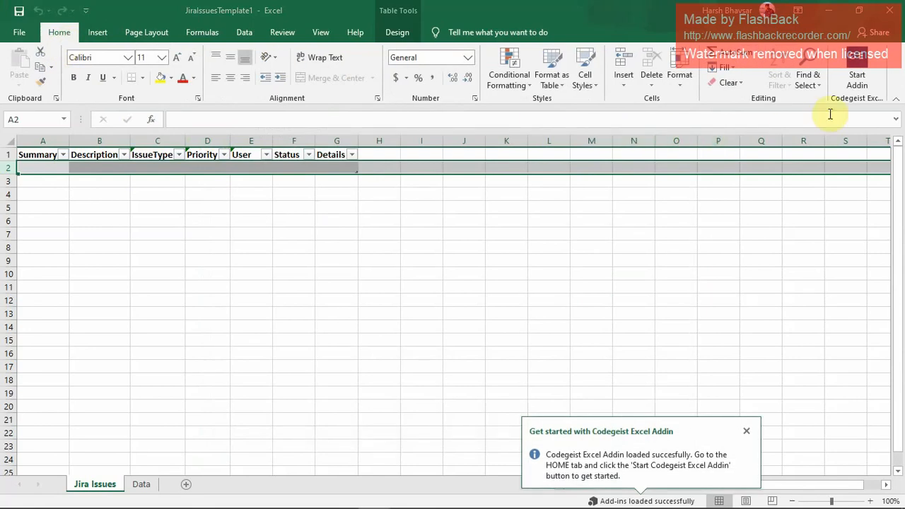
left_click(858, 71)
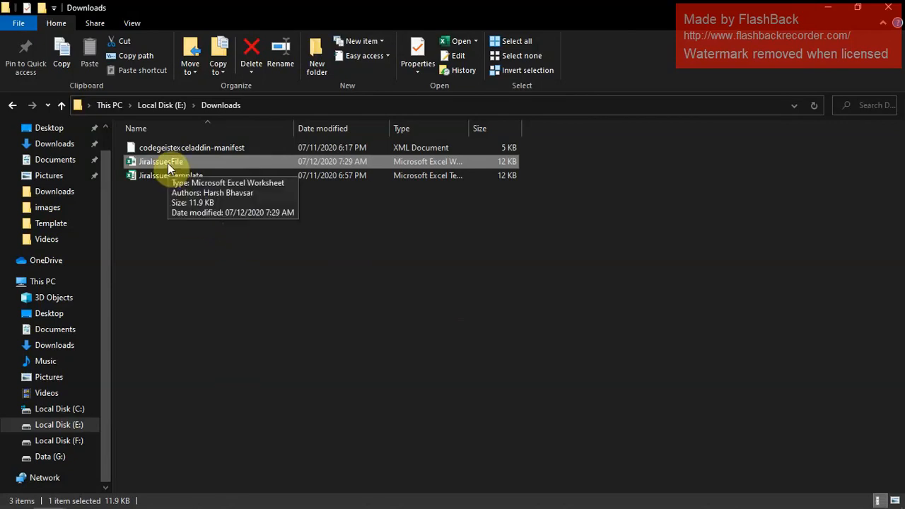
Upload JiraIssuesFile from Downloads to the Codedigest folder in OneDrive and open it in Excel Online.
left_click_drag(167, 164, 251, 208)
key("alt+Tab")
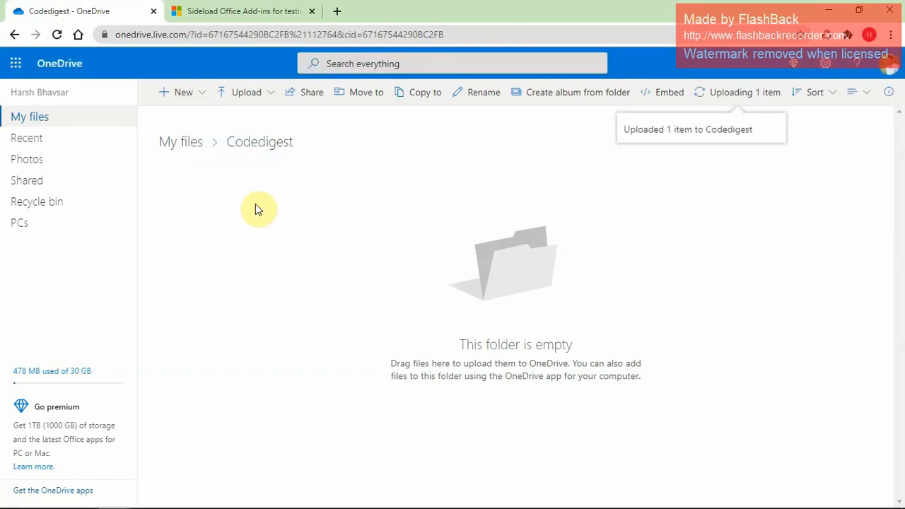
left_click(258, 210)
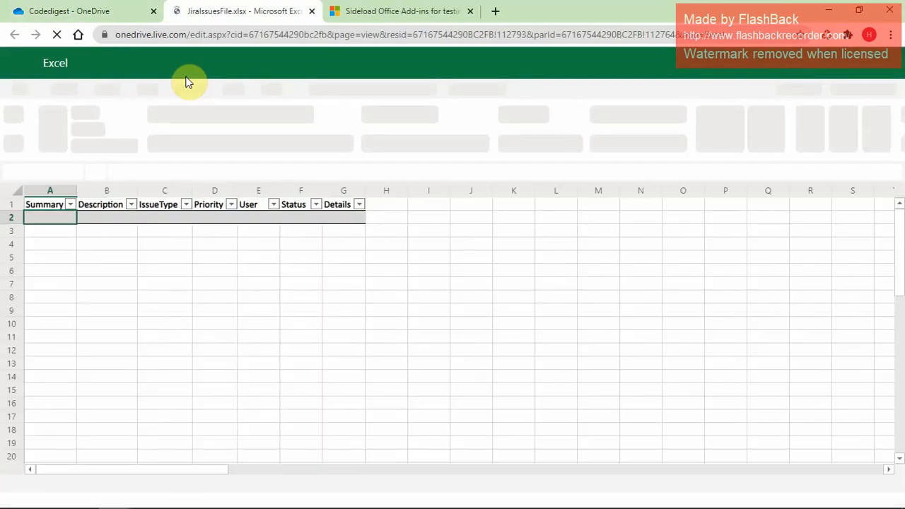
Upload codegeistexceladdin-manifest.xml from Downloads as a custom Office add-in for JiraIssuesFile and start the Codegeist add-in.
left_click(107, 91)
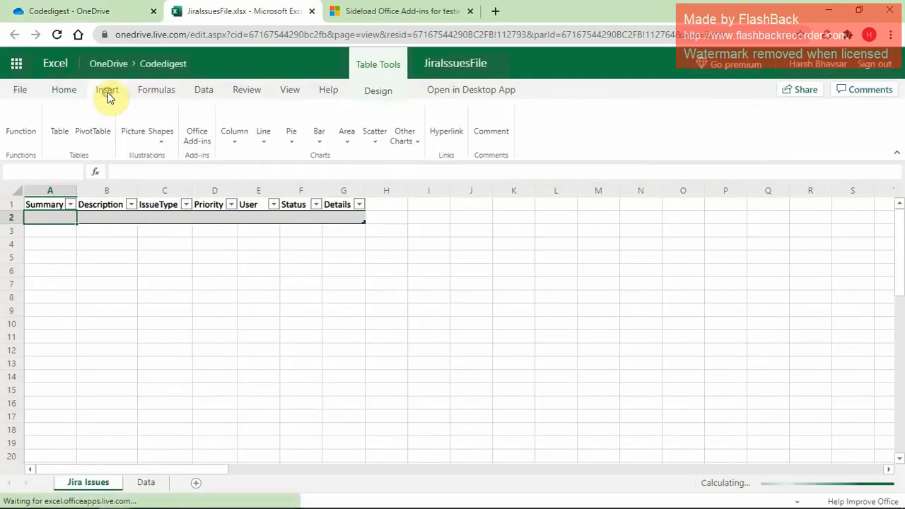
left_click(198, 125)
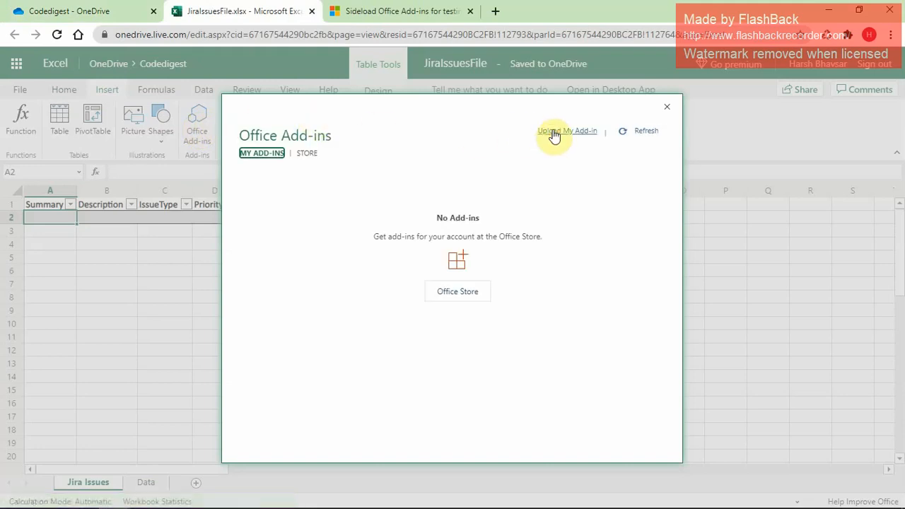
left_click(552, 132)
left_click(551, 313)
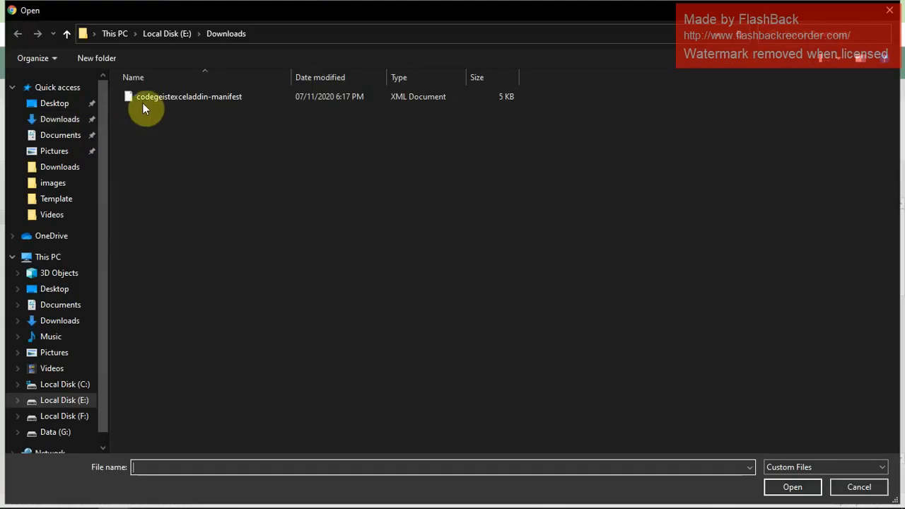
double_click(142, 102)
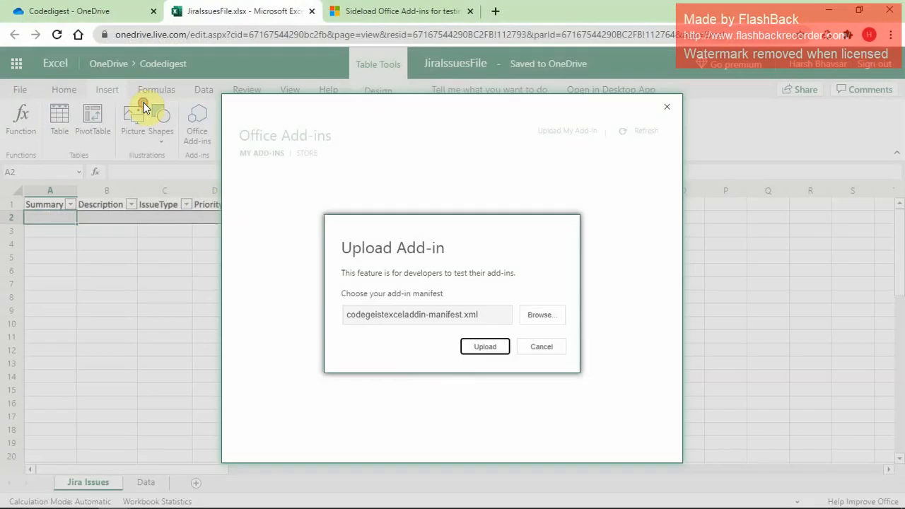
left_click(482, 348)
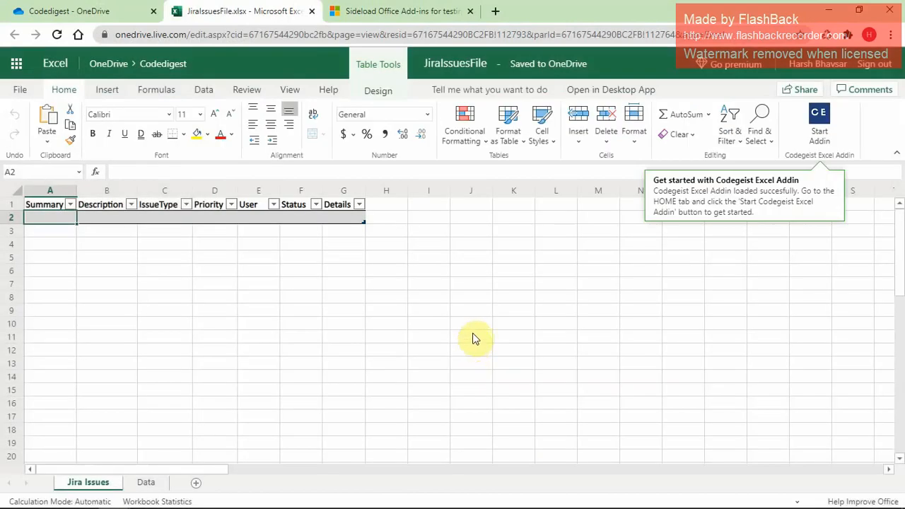
left_click(821, 124)
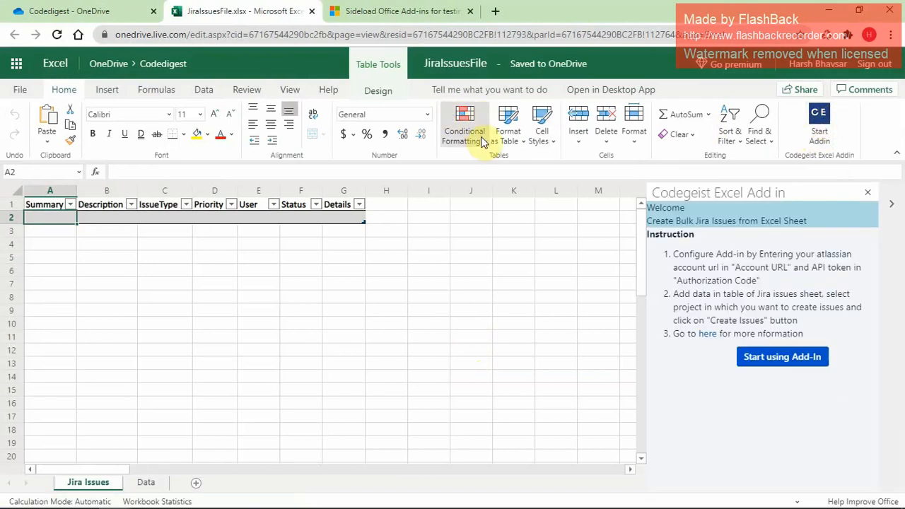
Review the Share a folder instructions in Microsoft's article on sideloading Office Add-ins from a network share.
key("ctrl+Tab")
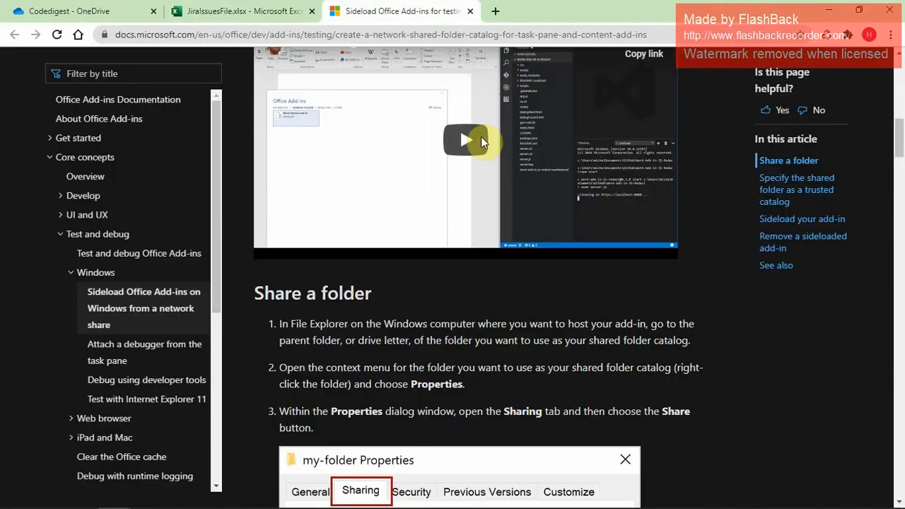
scroll(477, 263, "down", 10)
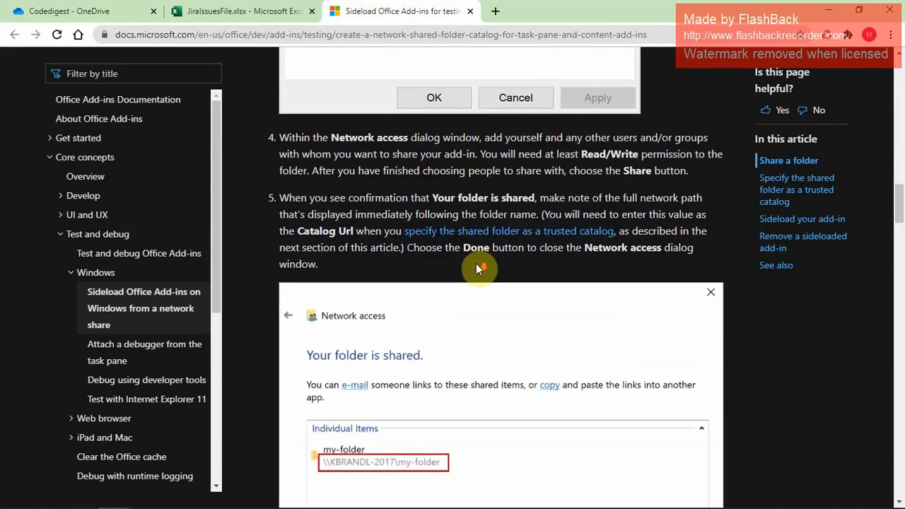
scroll(476, 263, "up", 3)
scroll(476, 263, "up", 3)
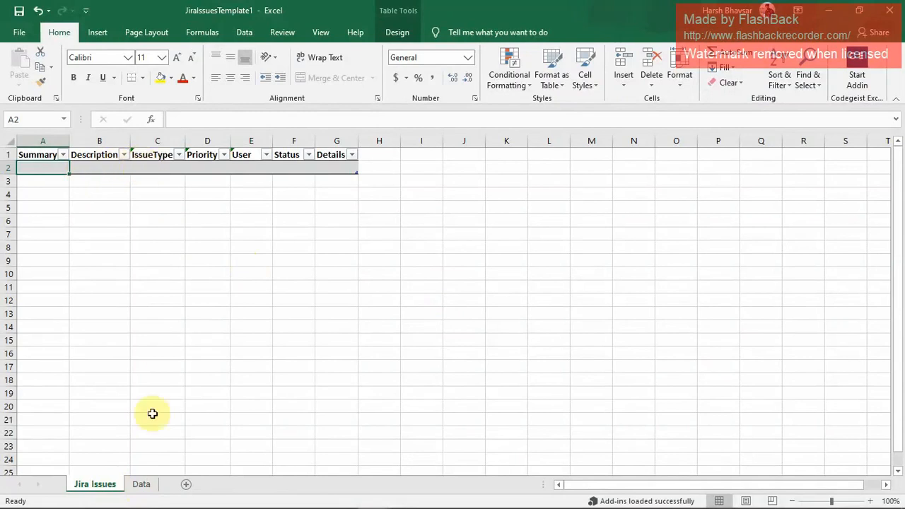
Look over the Data and Jira Issues sheets in the desktop JiraIssuesTemplate1 workbook, then start the Codegeist add-in up to its configuration form.
left_click(142, 483)
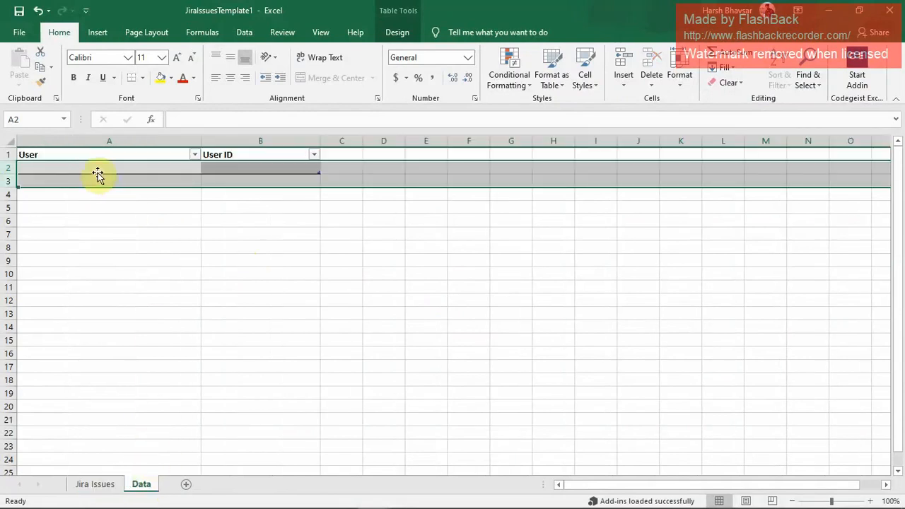
left_click(111, 483)
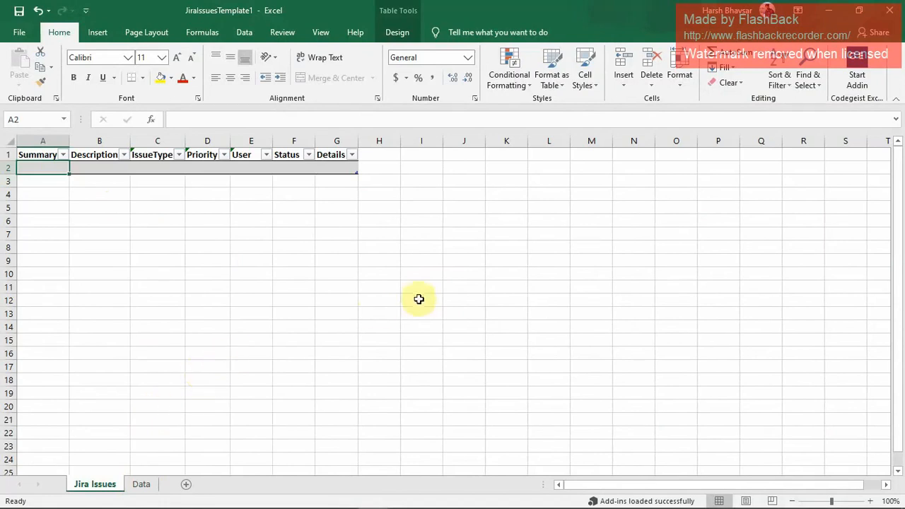
left_click(858, 73)
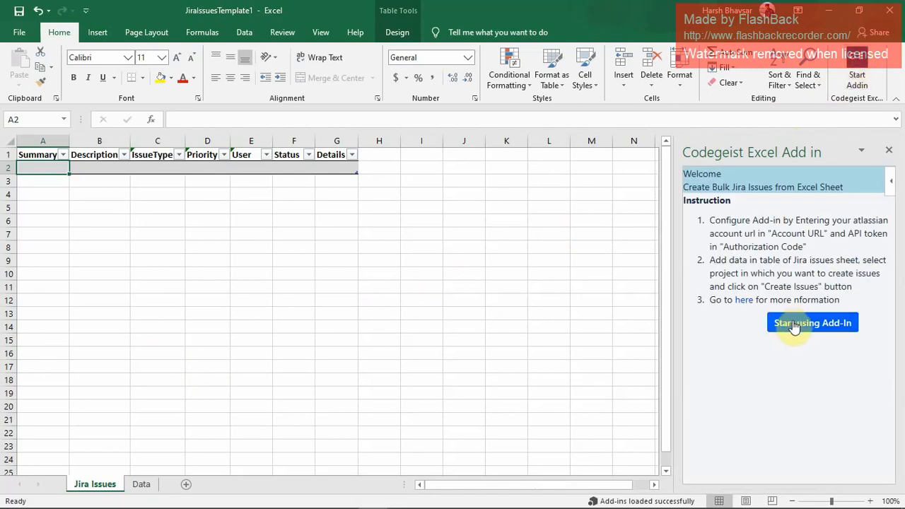
left_click(804, 324)
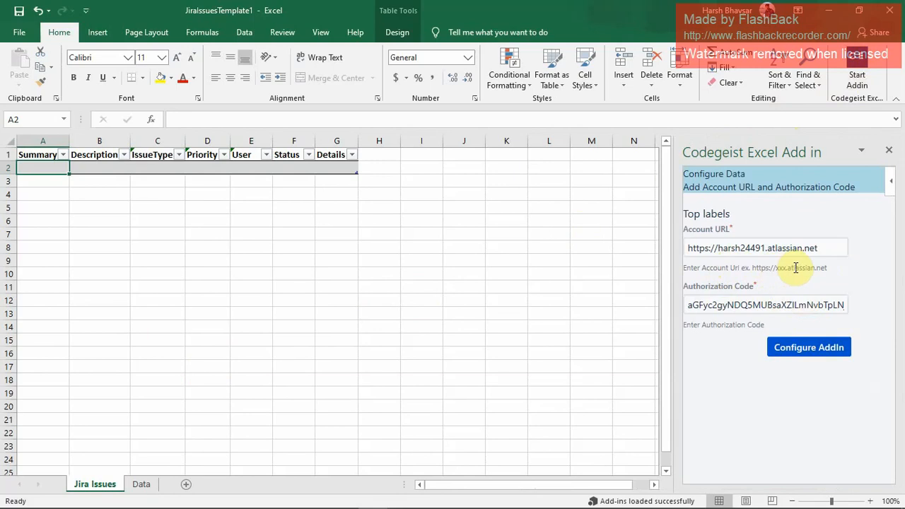
Check the Atlassian account's API Tokens page and the documentation on creating an API token in the browser.
key("alt+Tab")
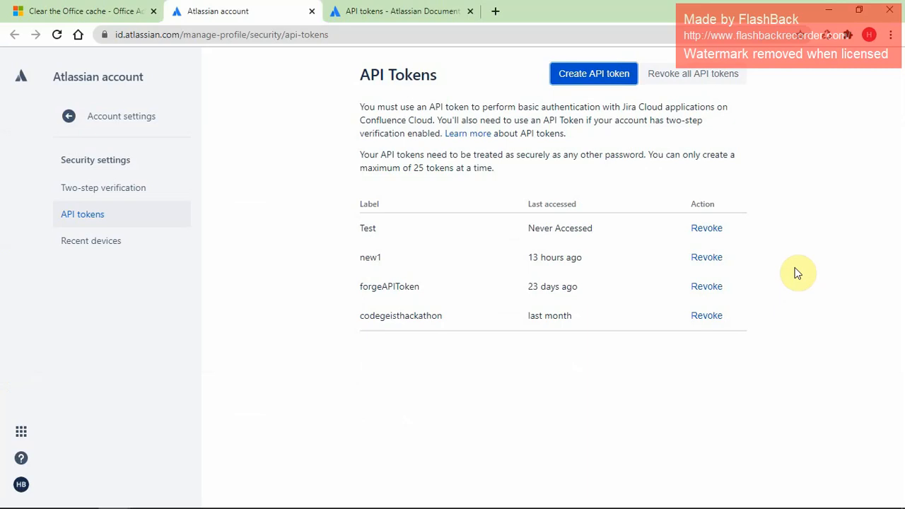
key("ctrl+Tab")
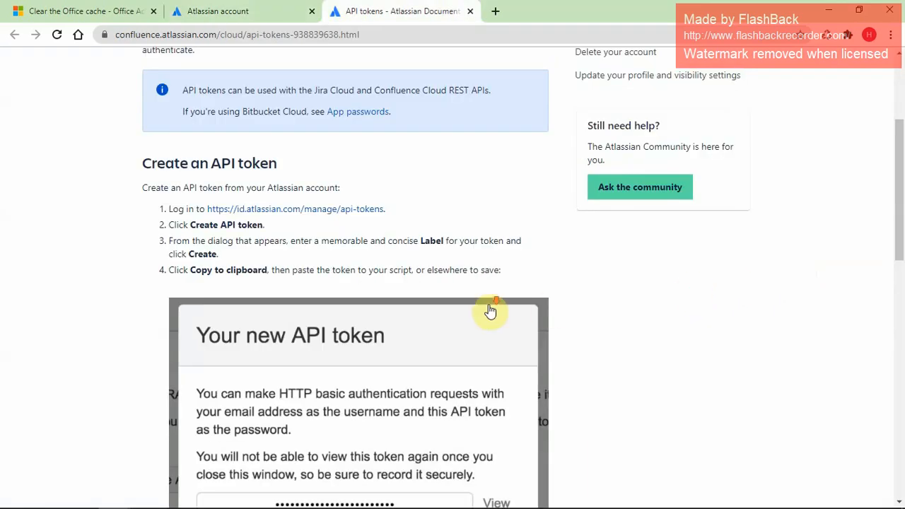
scroll(489, 309, "down", 5)
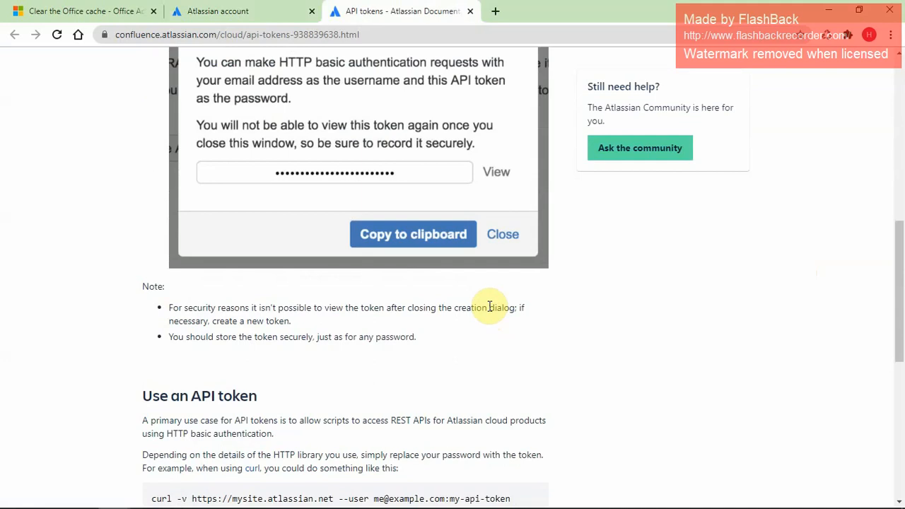
key("alt+Tab")
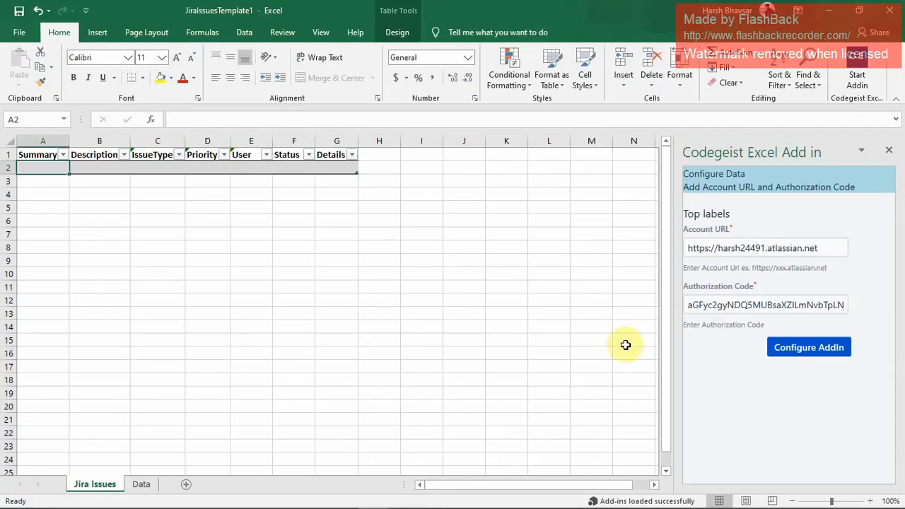
Configure the add-in with the filled-in account URL and authorization code, then check the available projects and the users on the Data sheet.
left_click(791, 351)
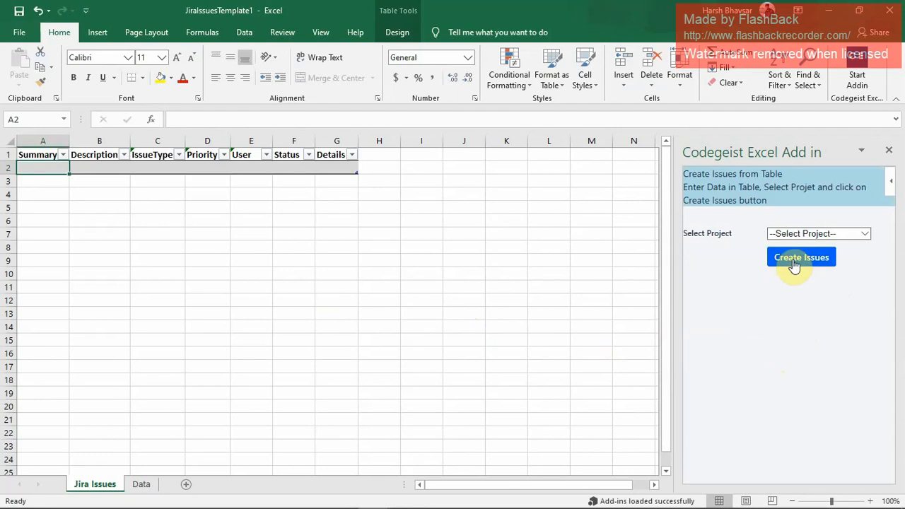
left_click(807, 236)
left_click(802, 234)
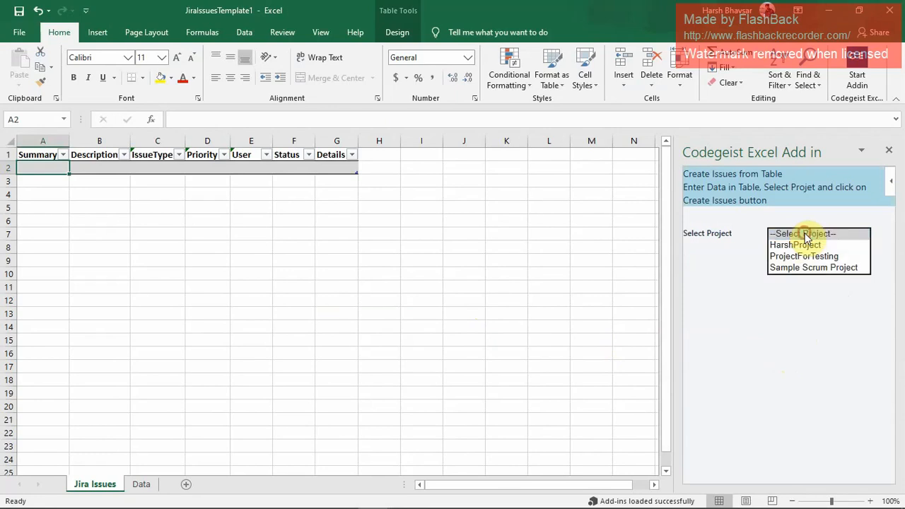
left_click(141, 484)
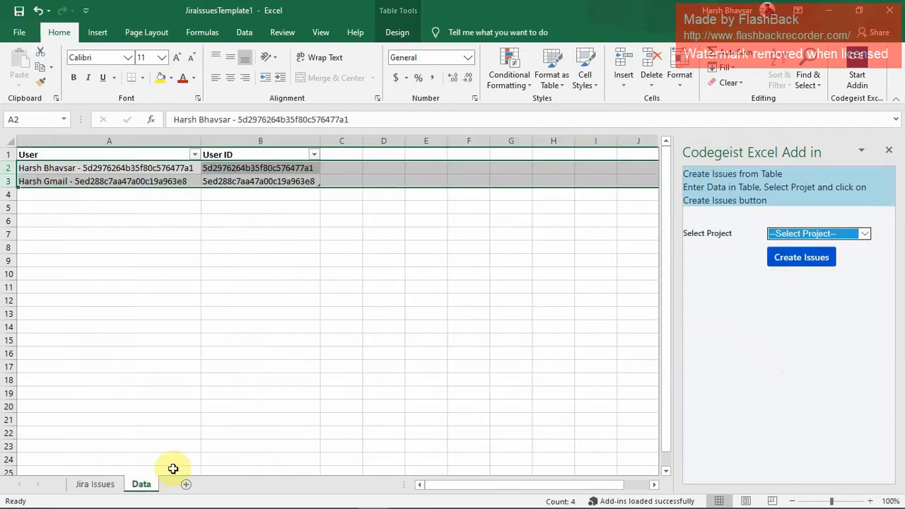
left_click(101, 487)
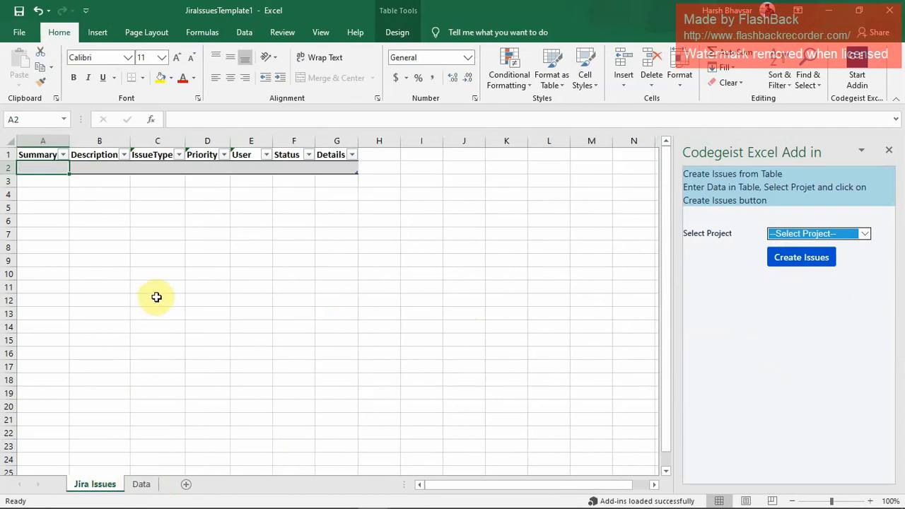
Review the IssueType and Priority choices in row 2 of the Jira Issues table and assign the second listed user.
left_click(85, 167)
left_click(149, 167)
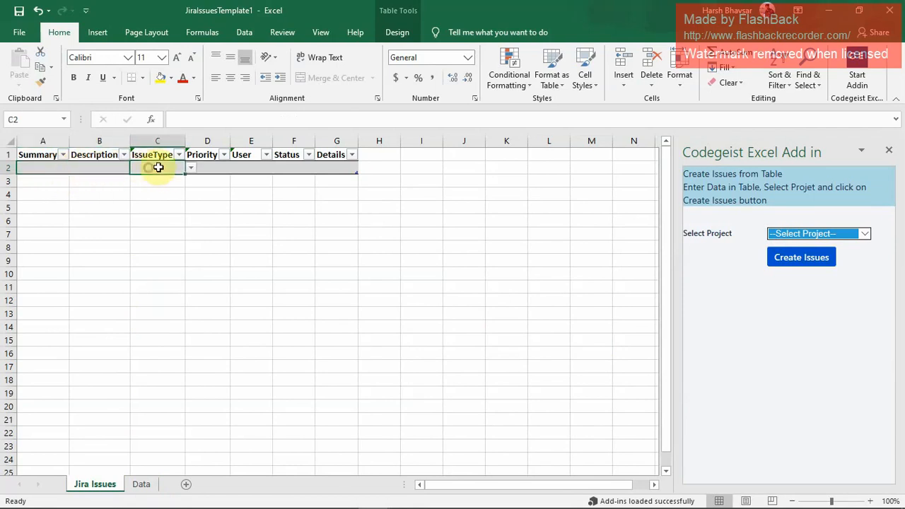
left_click(190, 168)
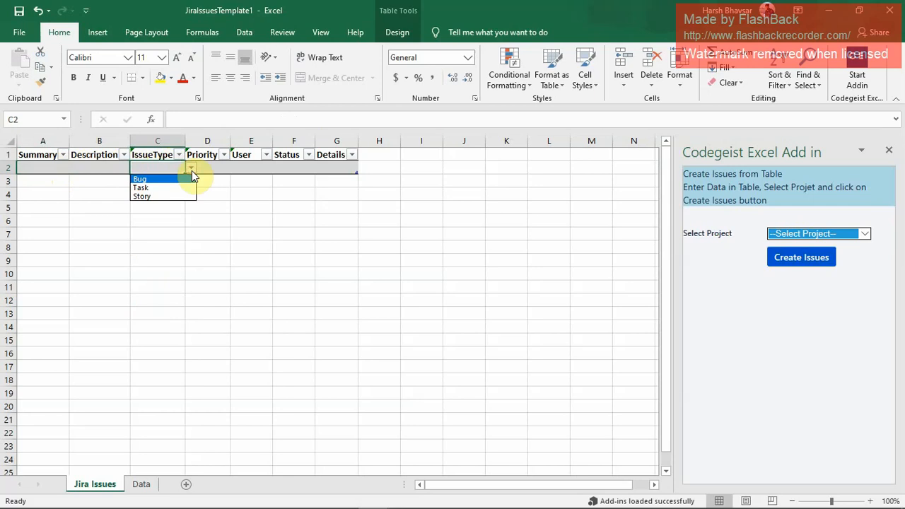
key("Escape")
left_click(216, 171)
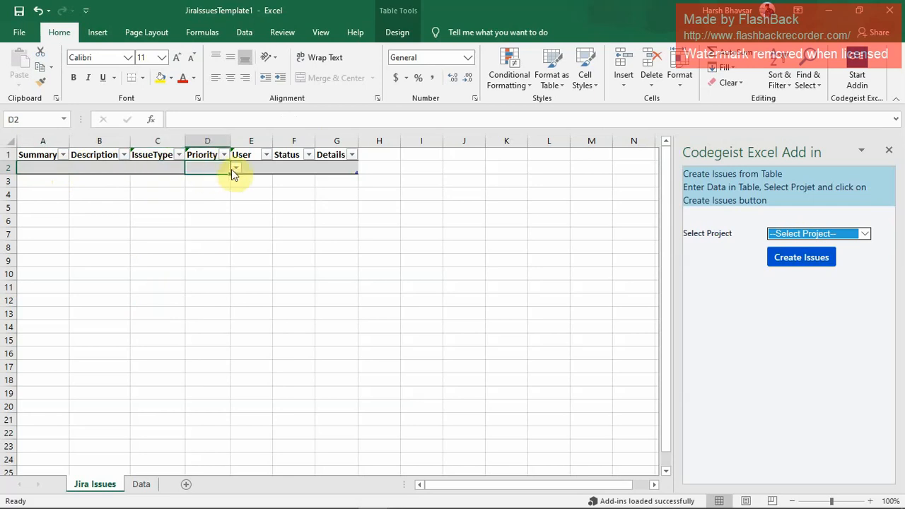
left_click(235, 170)
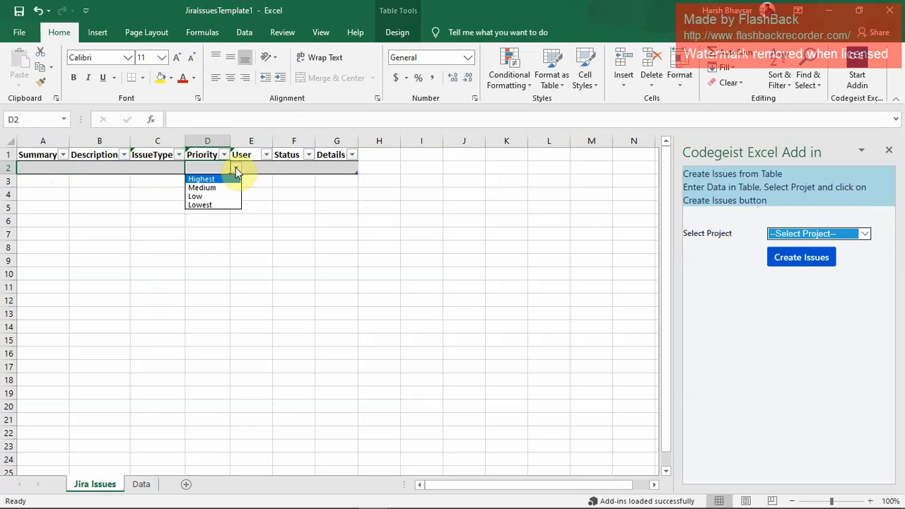
key("Escape")
left_click(251, 169)
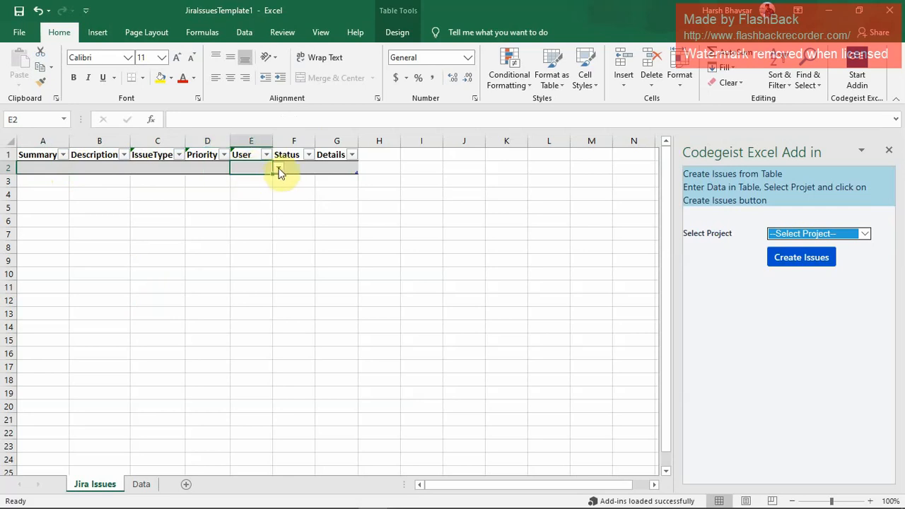
left_click(280, 171)
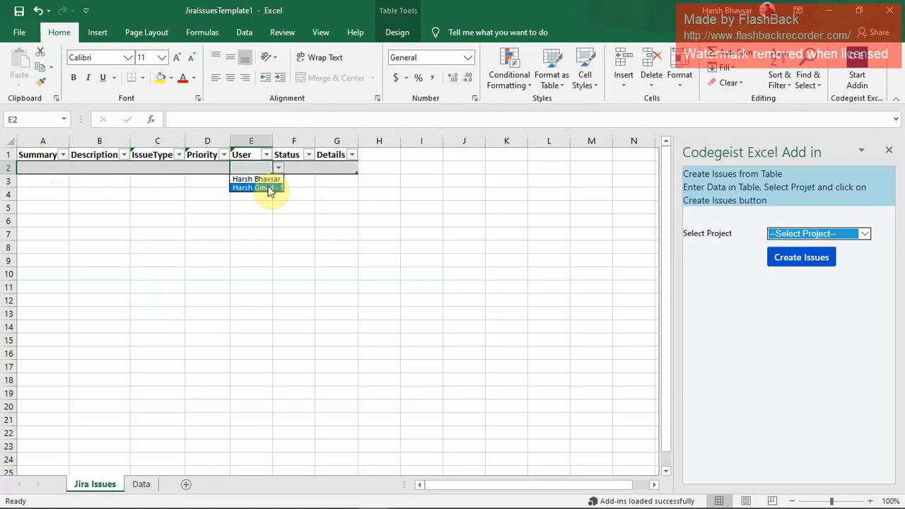
left_click(267, 187)
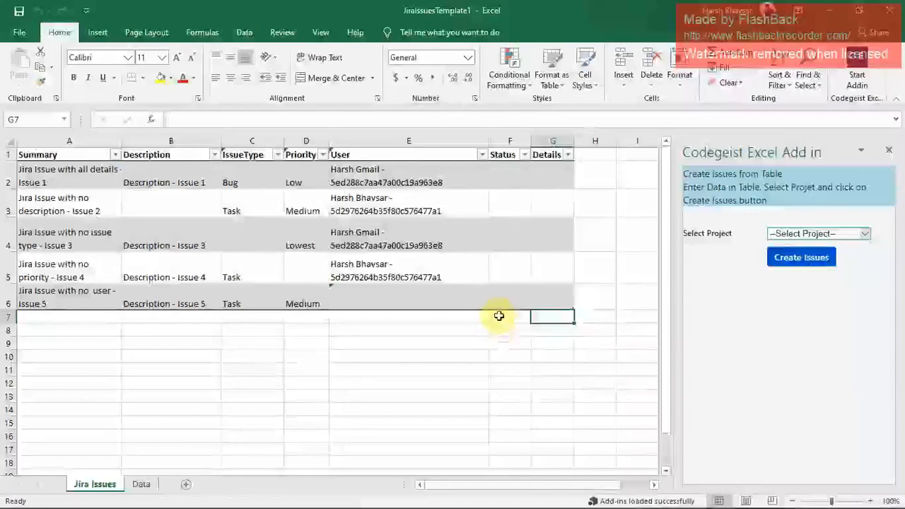
Select ProjectForTesting as the target project and create Jira issues from the table rows.
left_click(777, 233)
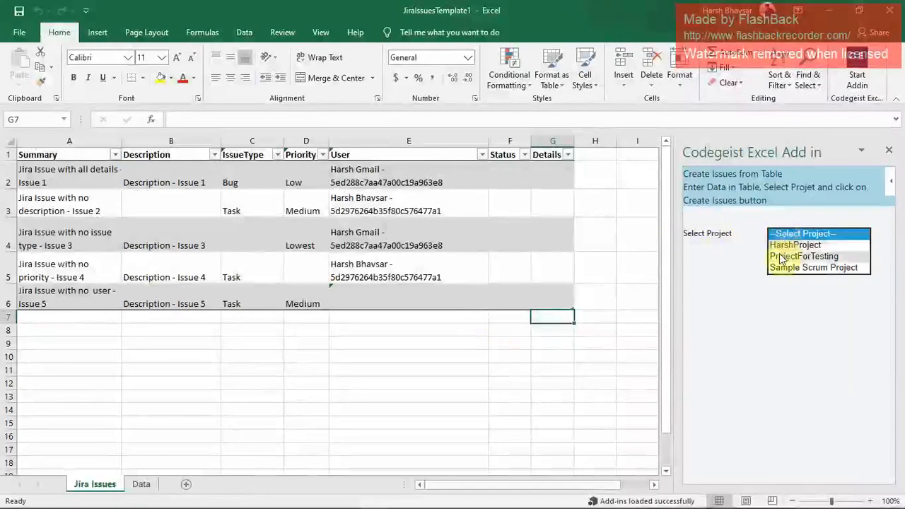
left_click(785, 255)
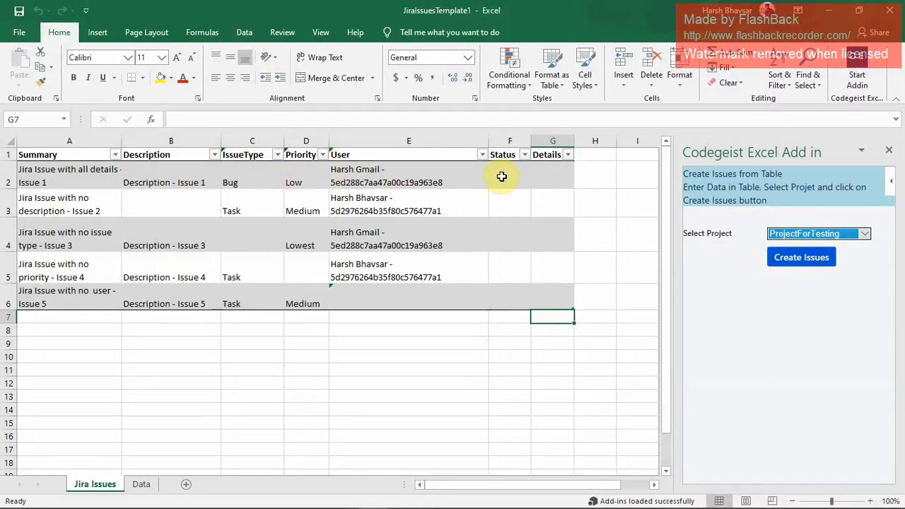
left_click(501, 207)
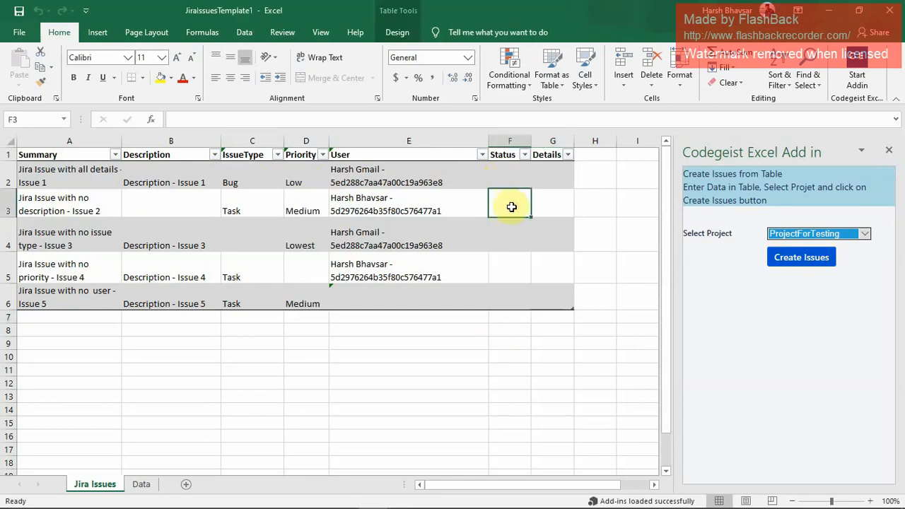
left_click(547, 206)
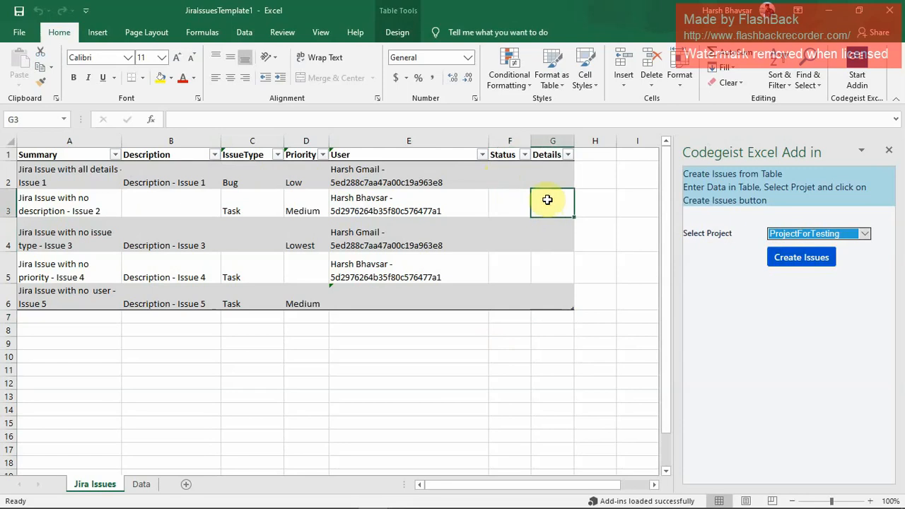
left_click(779, 258)
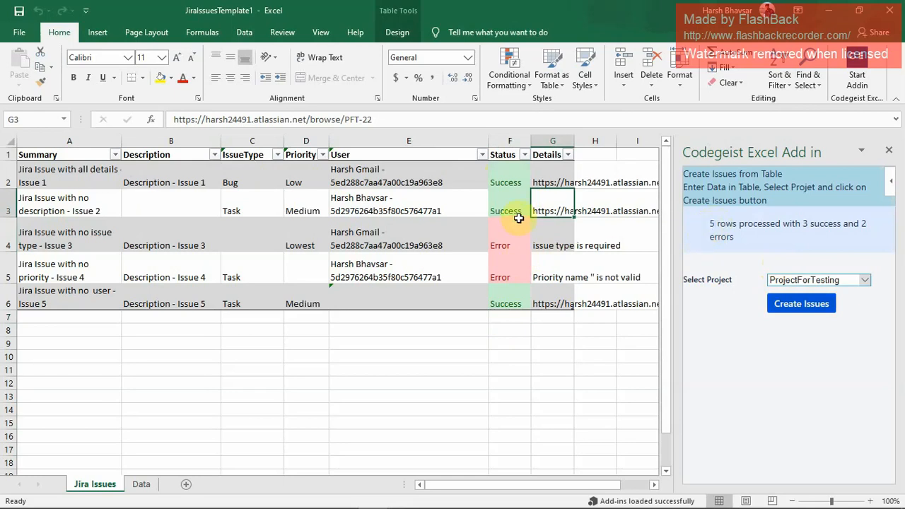
Examine the Status and Details entries for the processed issues in rows 2, 4 and 5.
left_click(512, 181)
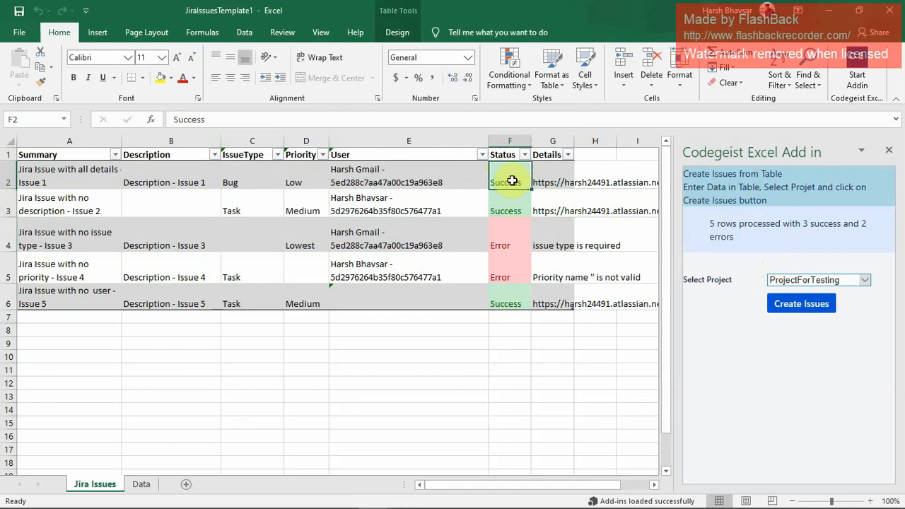
left_click(555, 181)
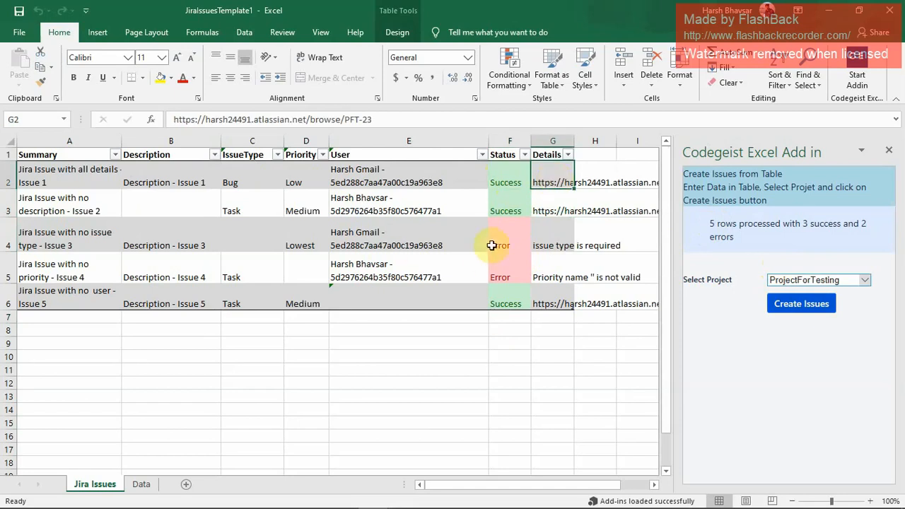
left_click(515, 242)
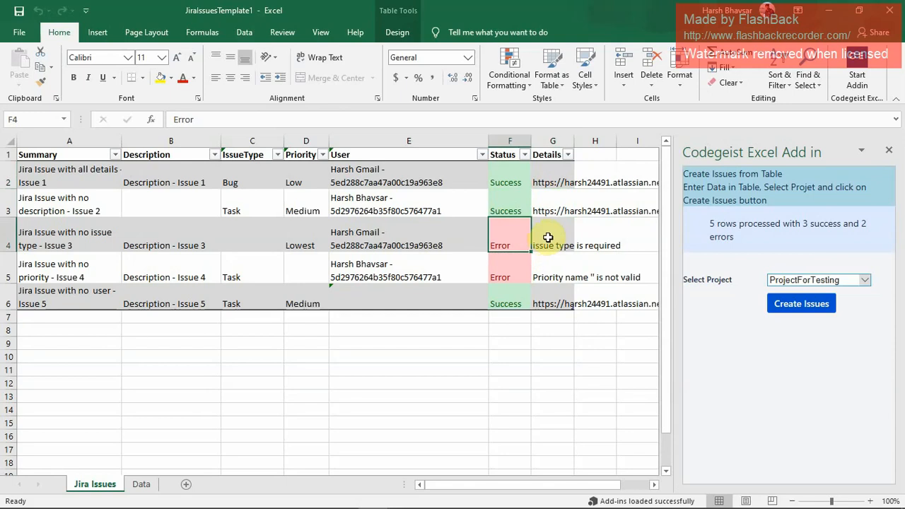
left_click(549, 236)
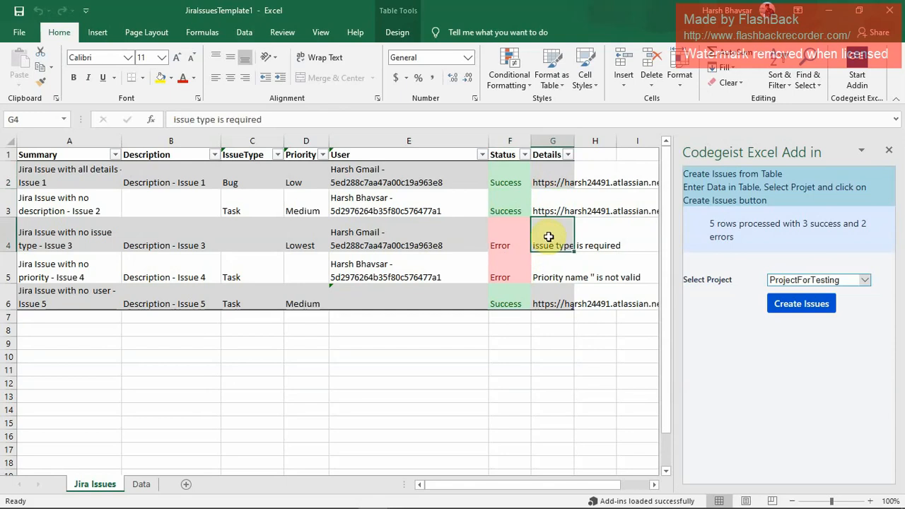
left_click(523, 274)
left_click(543, 272)
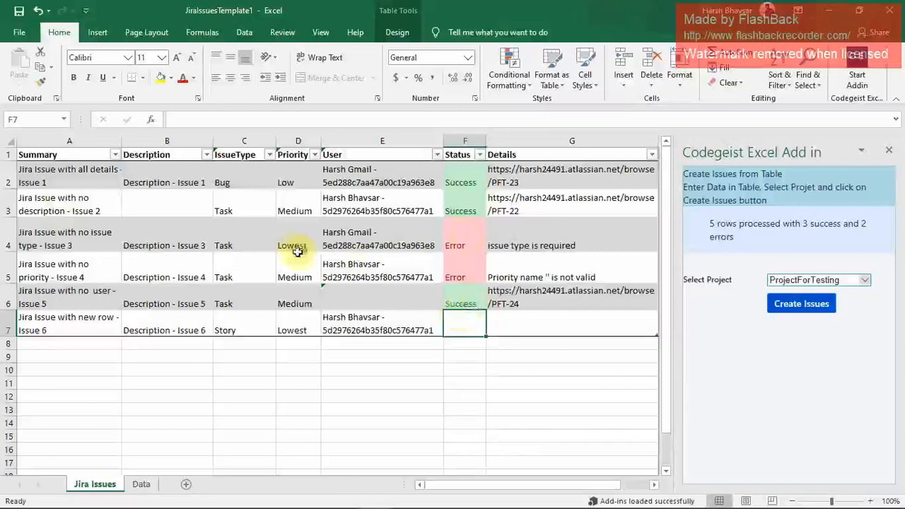
Check the issue type in row 4, the priority in row 5, the new issue in row 7 and row 4's status.
left_click(254, 244)
left_click(261, 263)
left_click(290, 272)
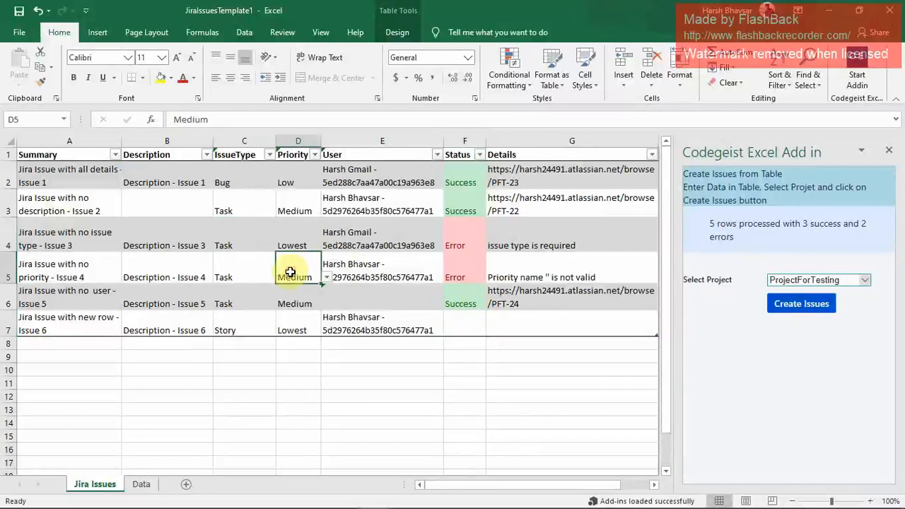
left_click(10, 329)
left_click(266, 348)
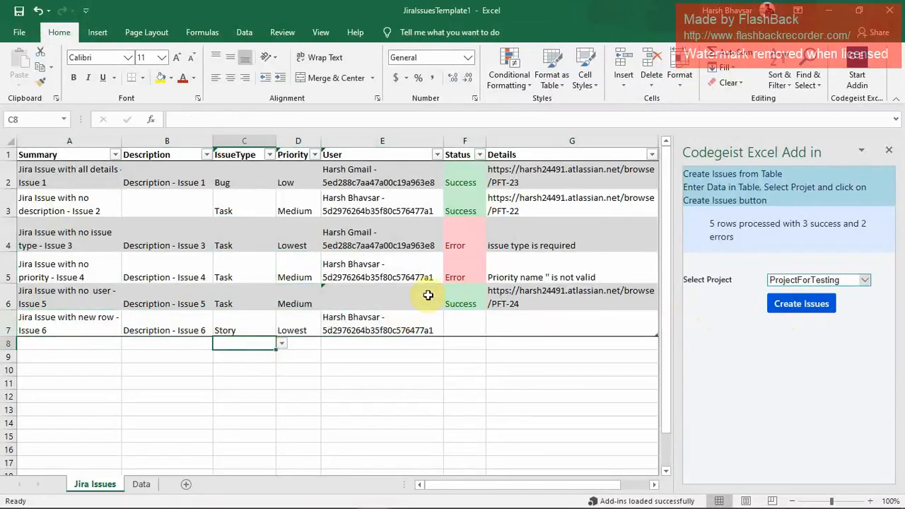
left_click(458, 239)
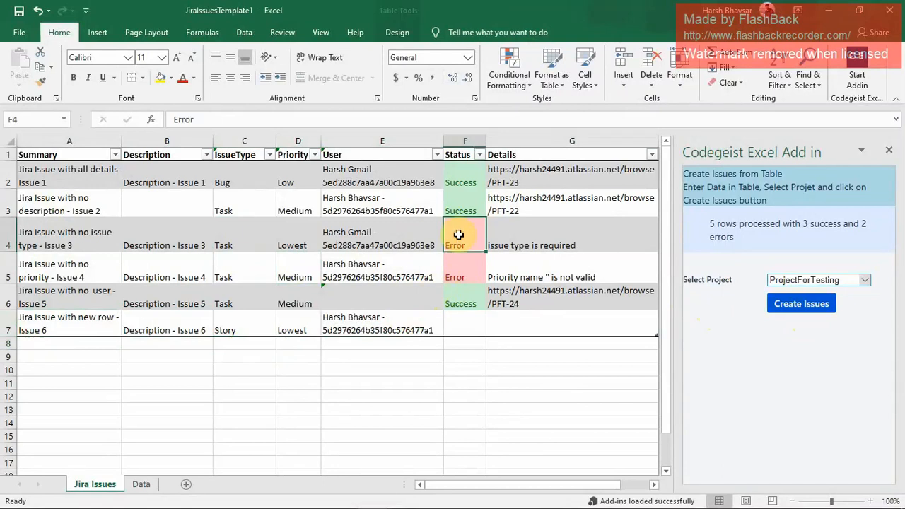
Create Jira issues in ProjectForTesting for the two corrected rows 4 and 5 and the new row 7.
left_click(469, 326)
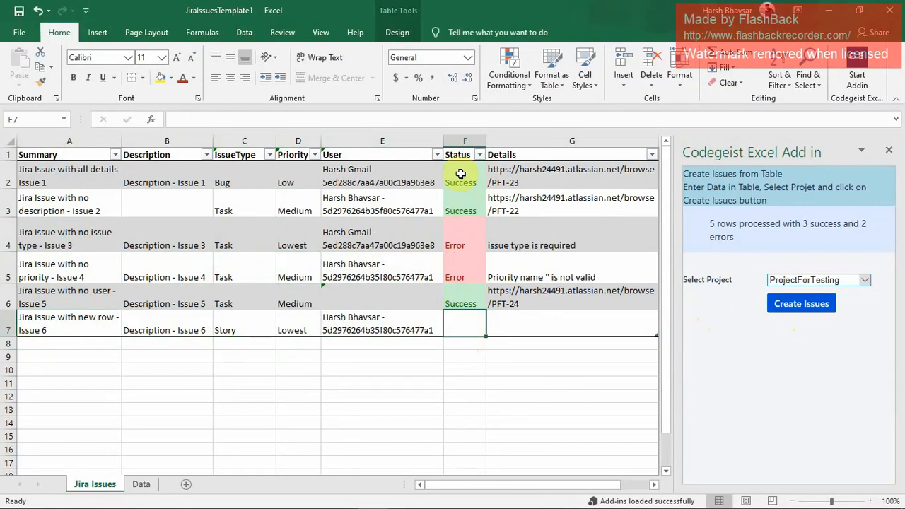
left_click(786, 310)
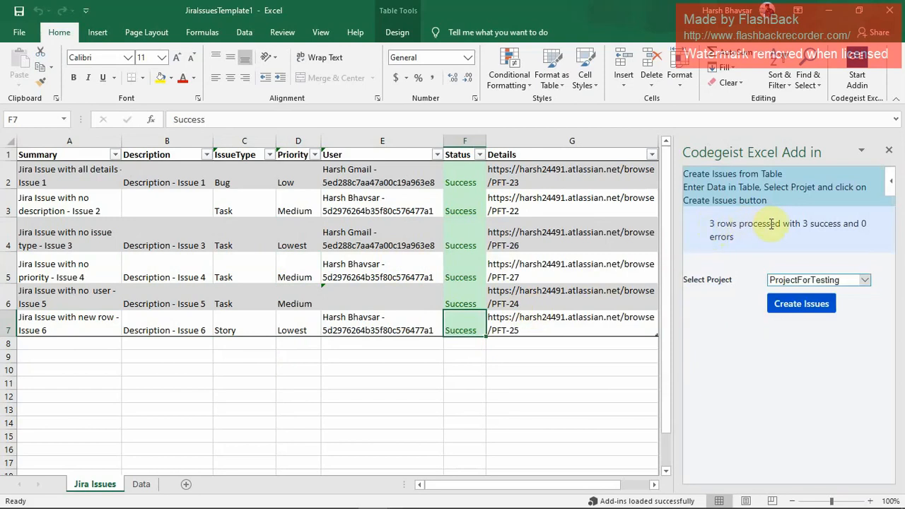
Copy the issue link from row 6's Details, switch to Chrome and open the linked Jira issue.
left_click(511, 304)
key("ctrl+c")
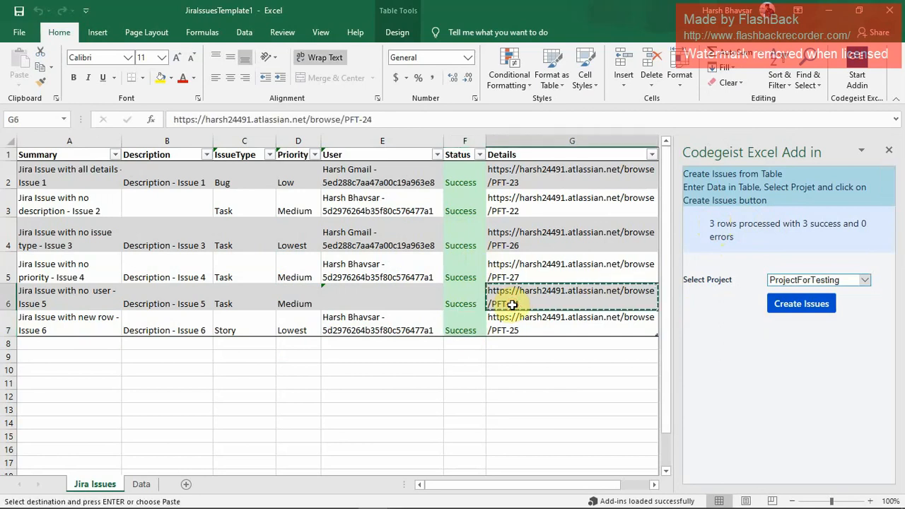
key("alt+Tab")
key("ctrl+v")
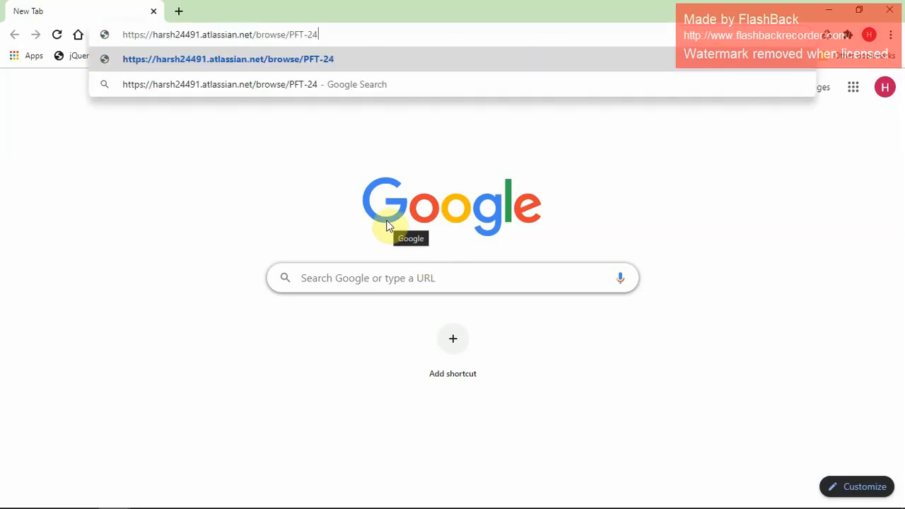
key("Return")
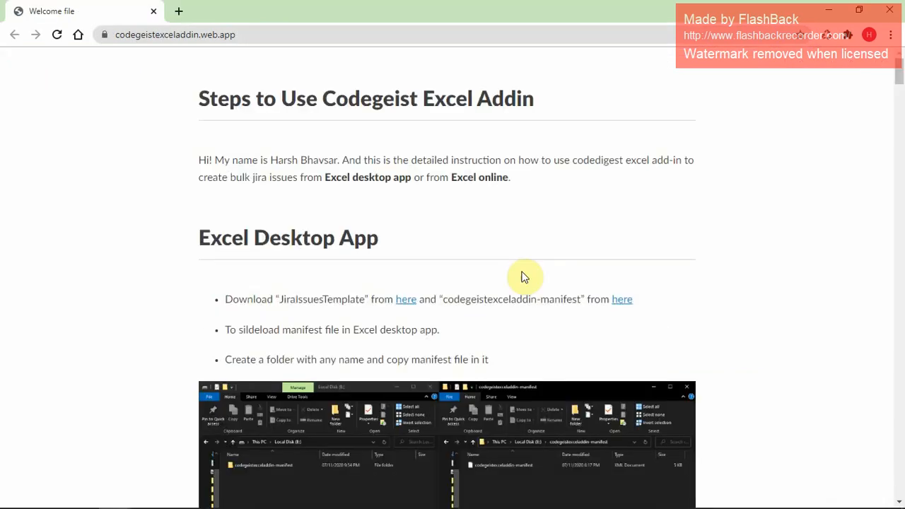
Examine the Codegeist Excel Addin instructions for starting and configuring the add-in in the Excel desktop app.
scroll(535, 305, "down", 20)
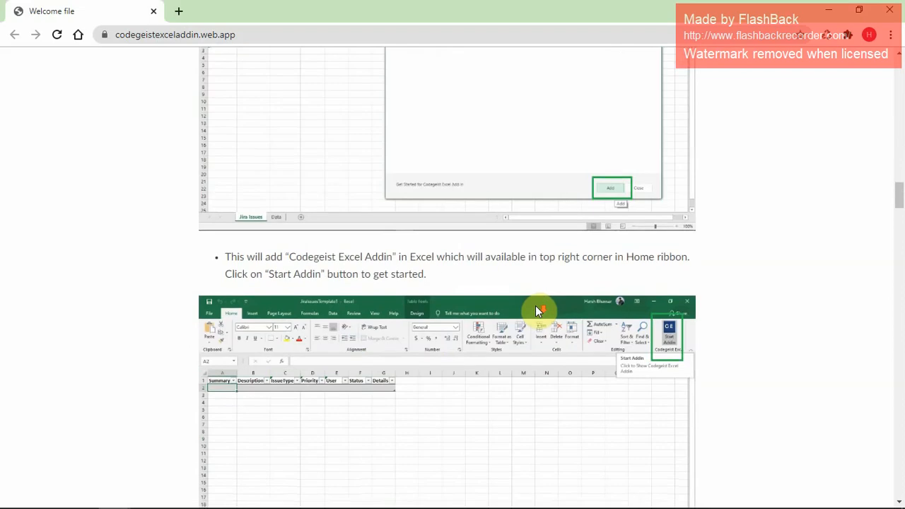
scroll(535, 309, "down", 20)
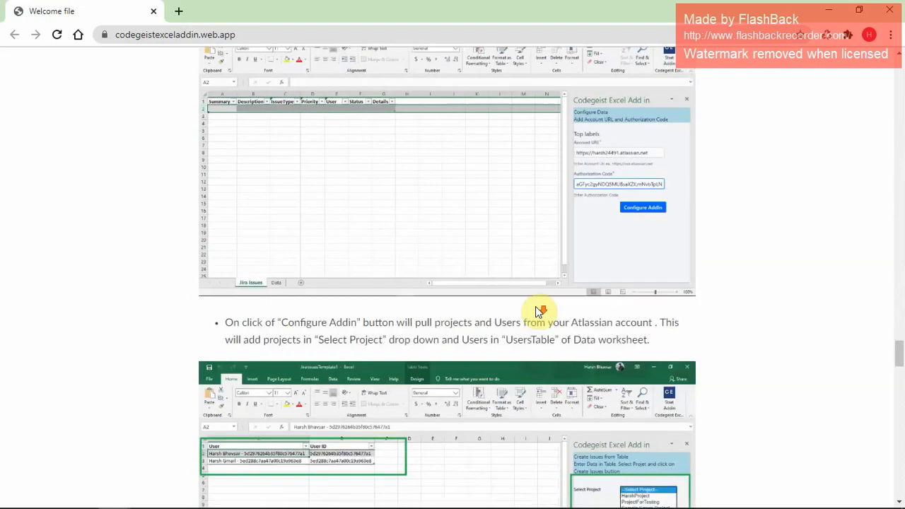